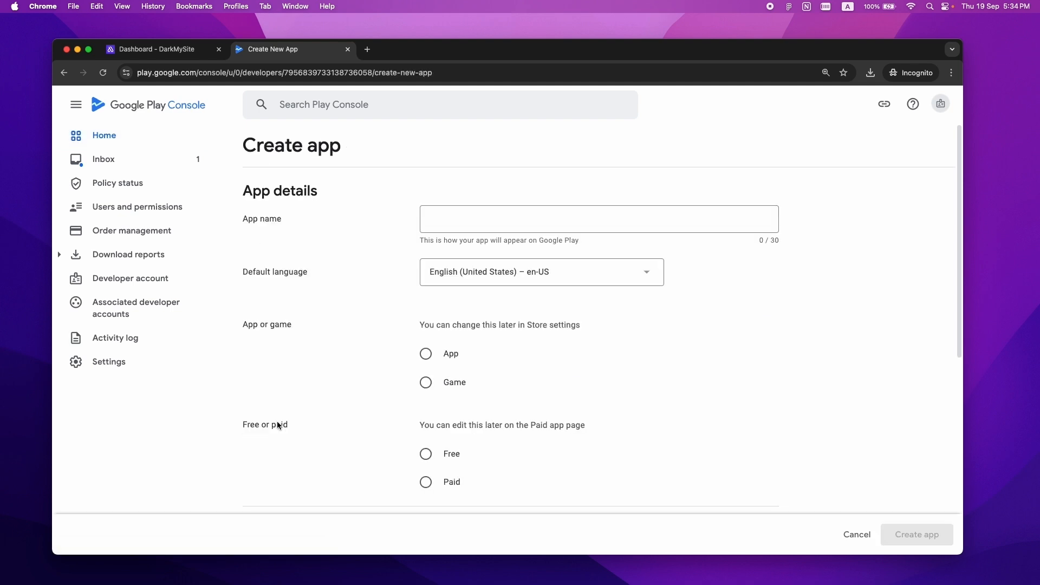
- Create DarkMySite as a free App, accepting the policy, Play App Signing and export-law declarations
click(491, 219)
text(DarkMySite)
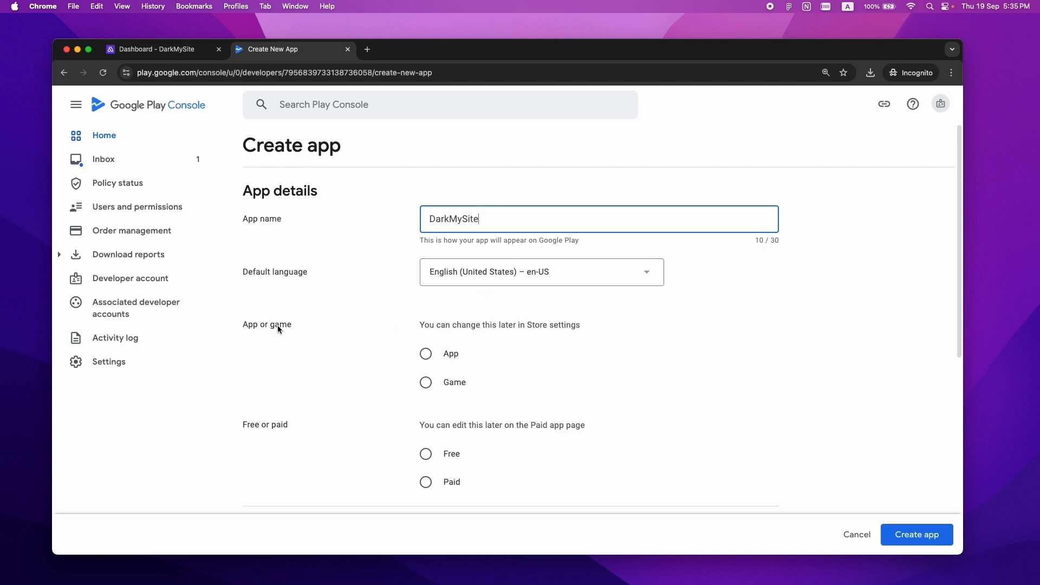
click(444, 354)
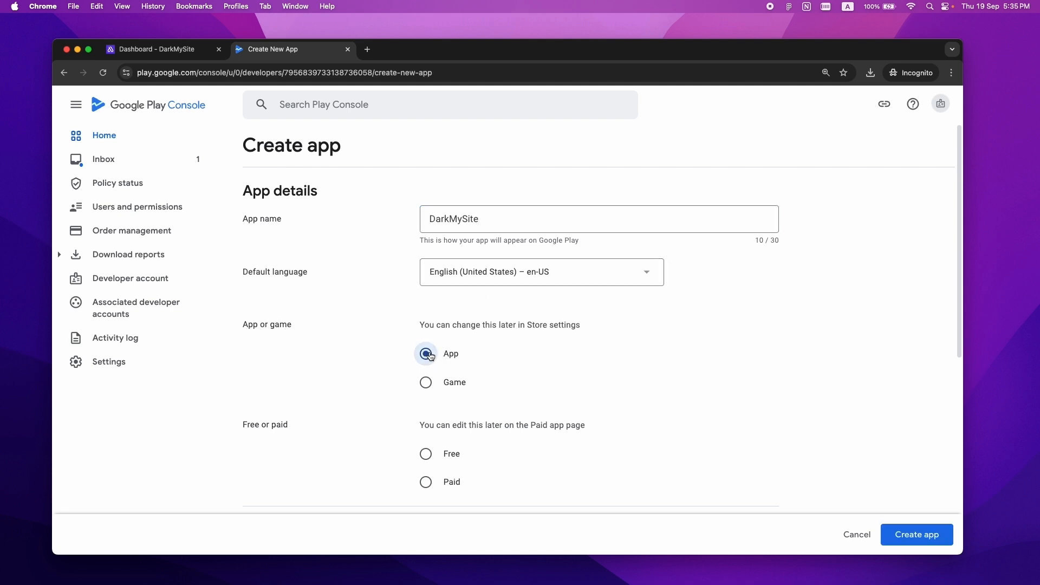
click(428, 454)
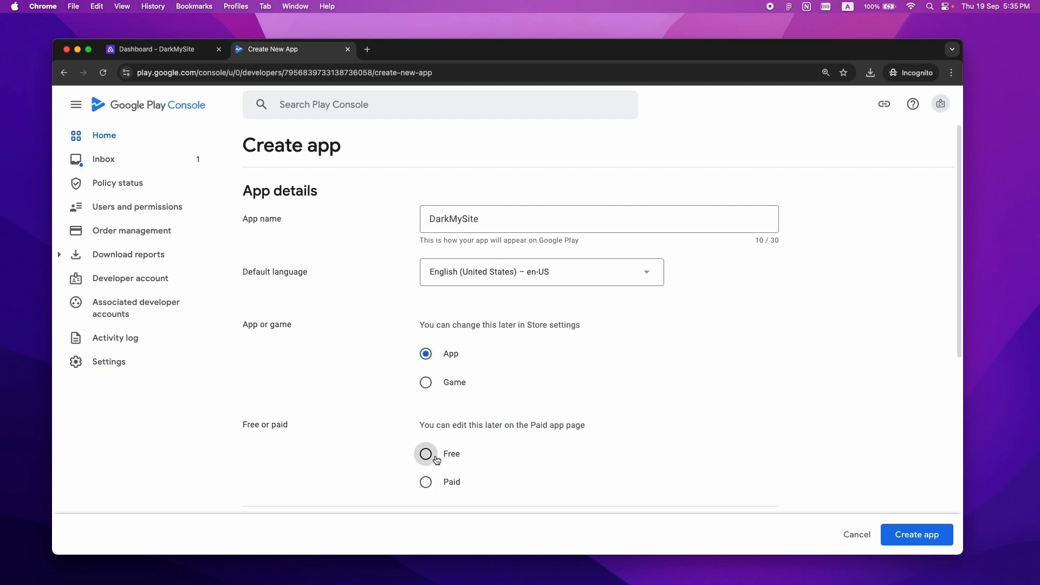
scroll(615, 437, down, 4)
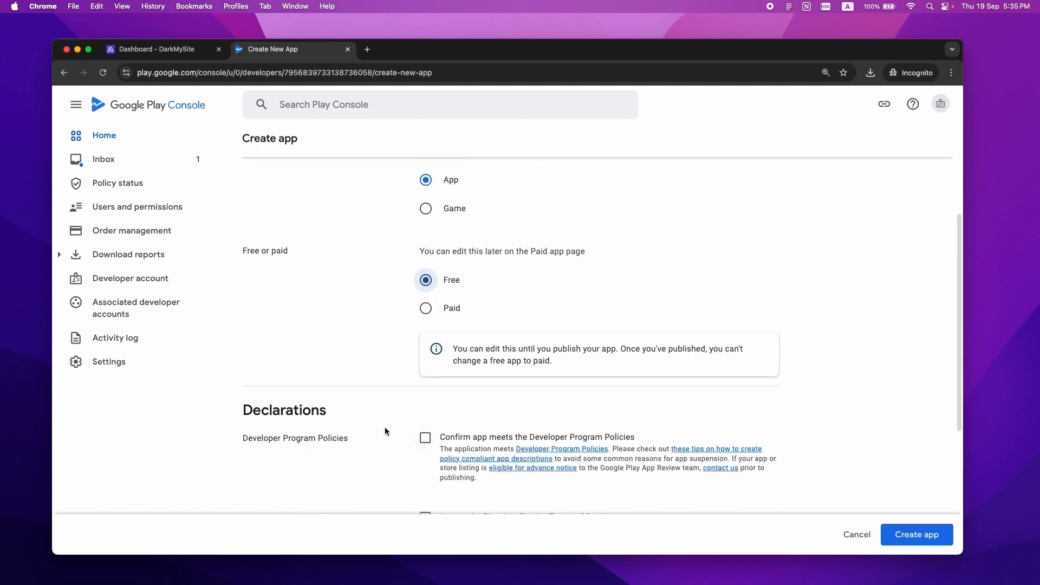
scroll(448, 442, down, 5)
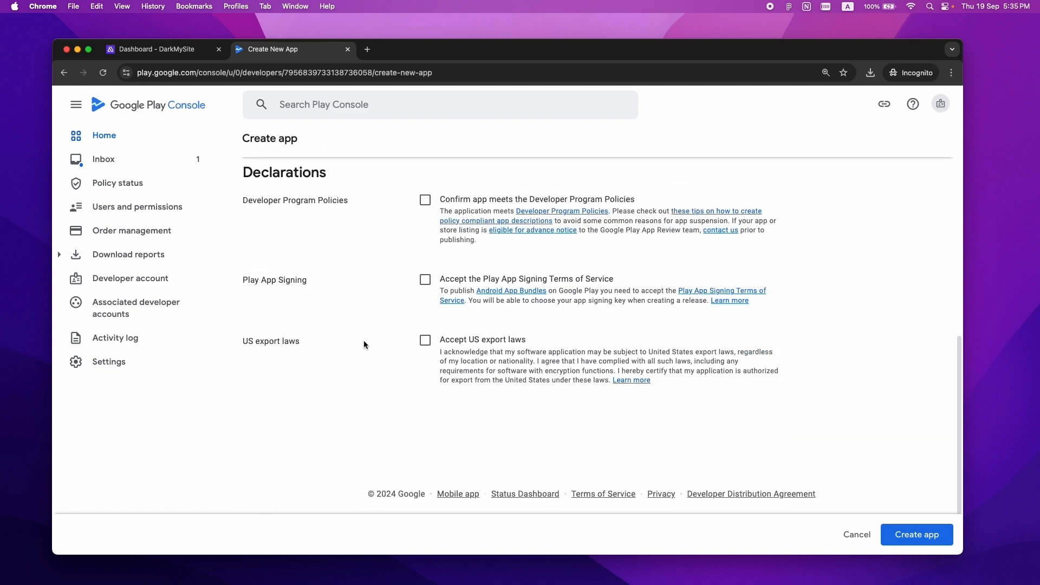
click(426, 200)
click(426, 280)
click(426, 341)
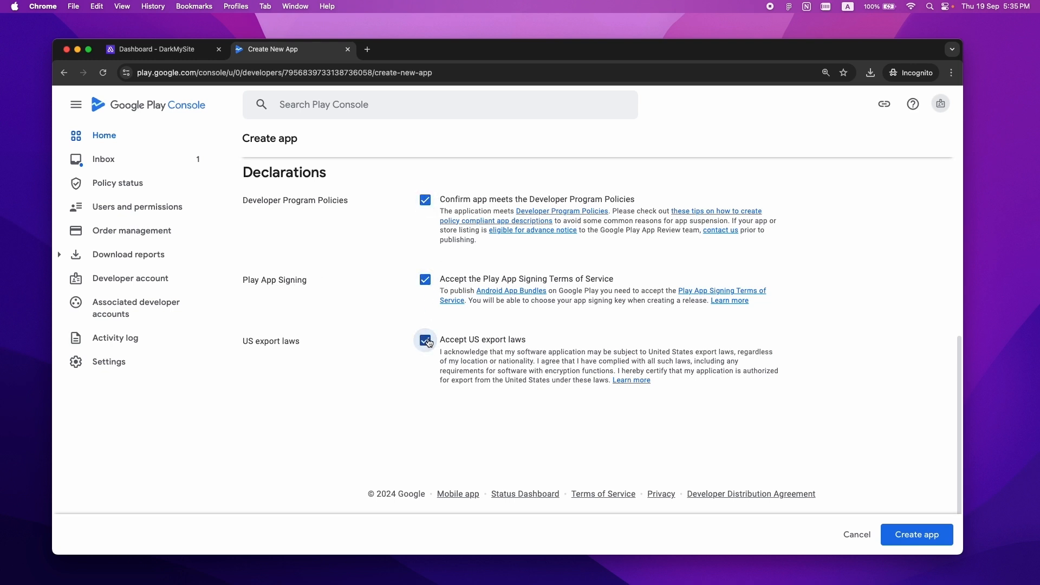
click(917, 537)
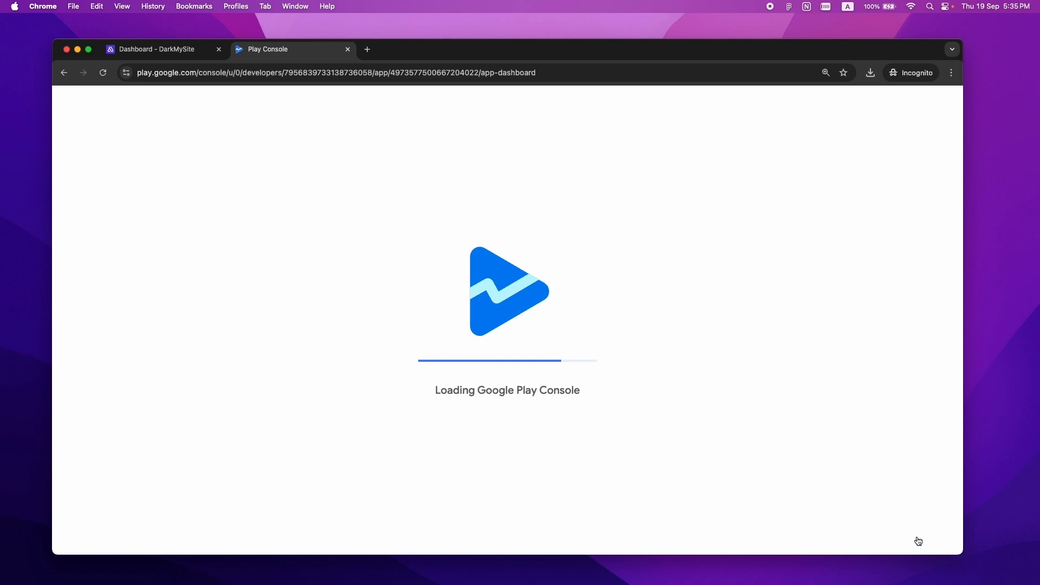
- Under Store presence > Store listings, begin creating the default store listing
scroll(76, 254, down, 5)
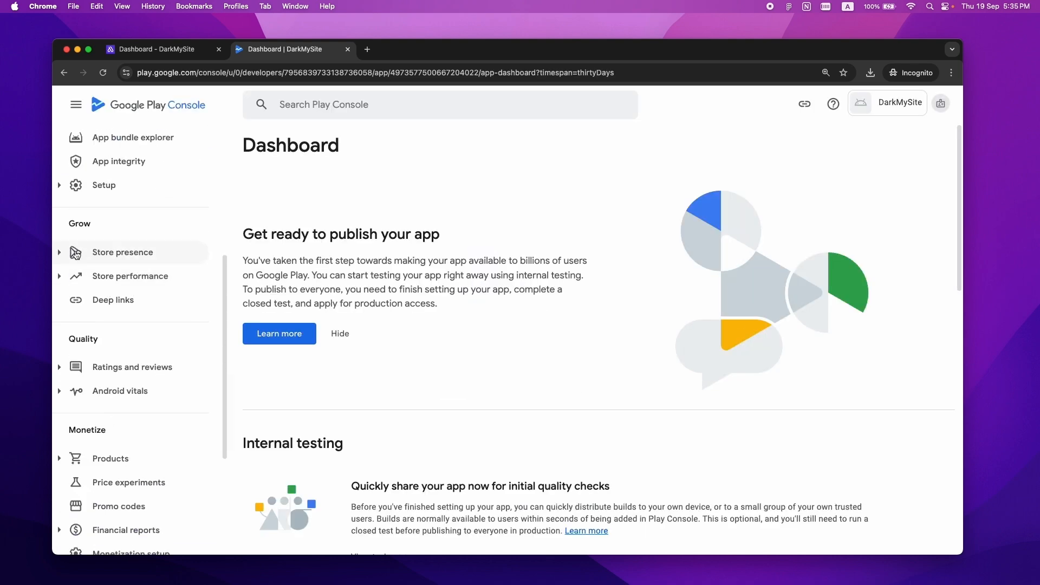
click(60, 253)
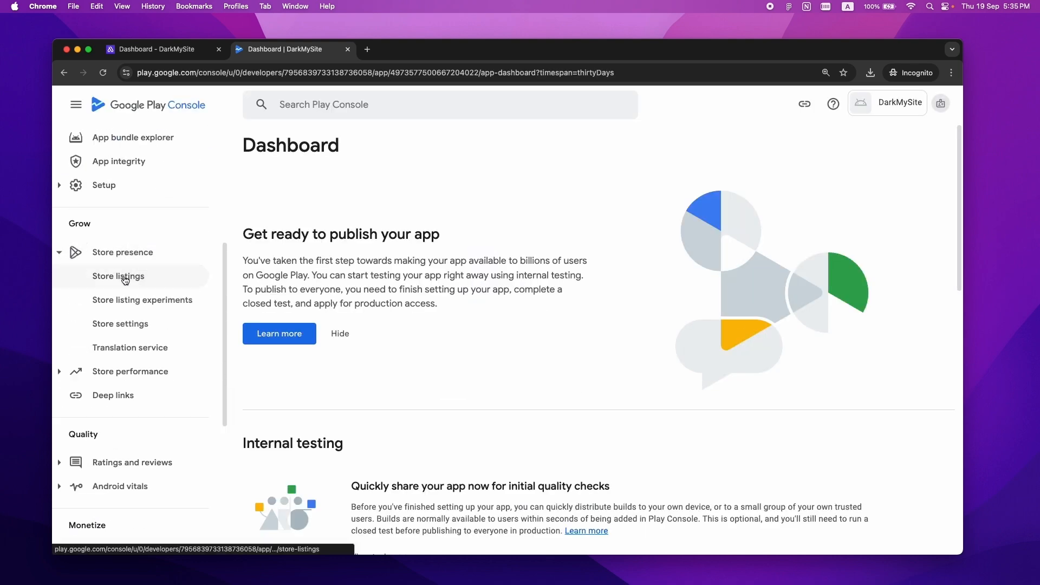
click(125, 280)
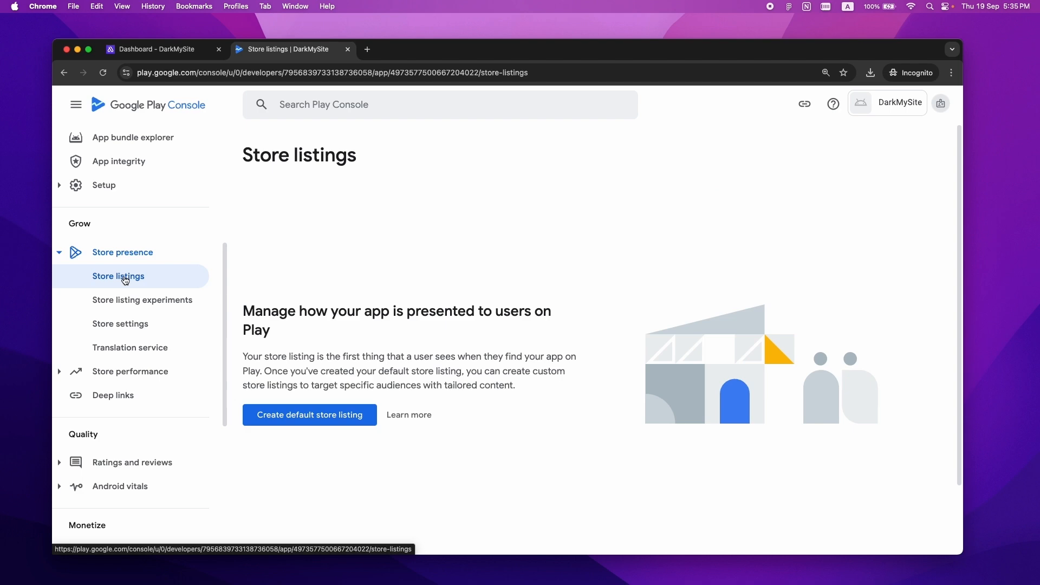
click(320, 416)
- Paste in the listing's short description and full feature description
scroll(320, 415, down, 4)
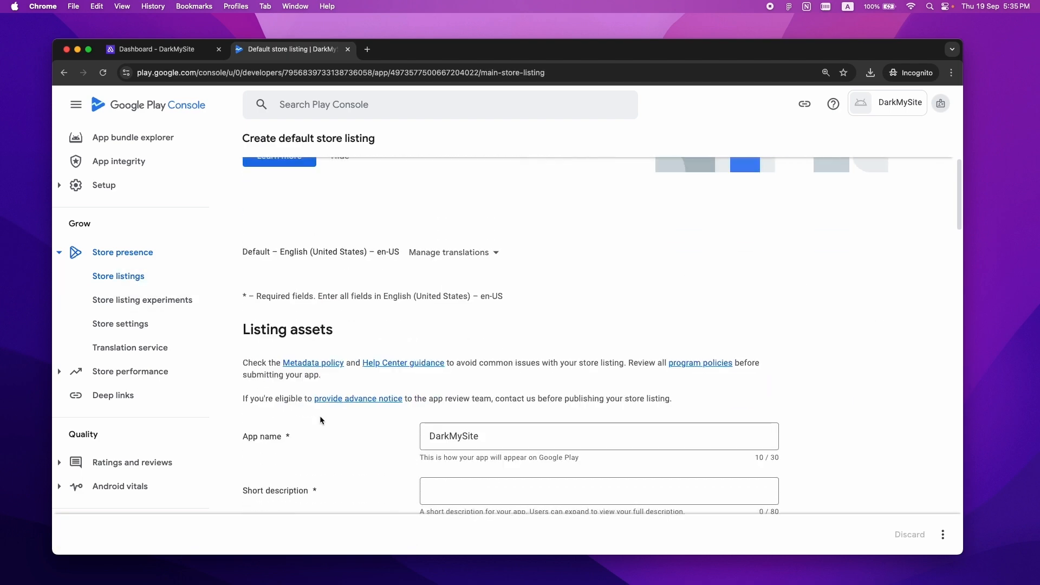
scroll(258, 347, down, 3)
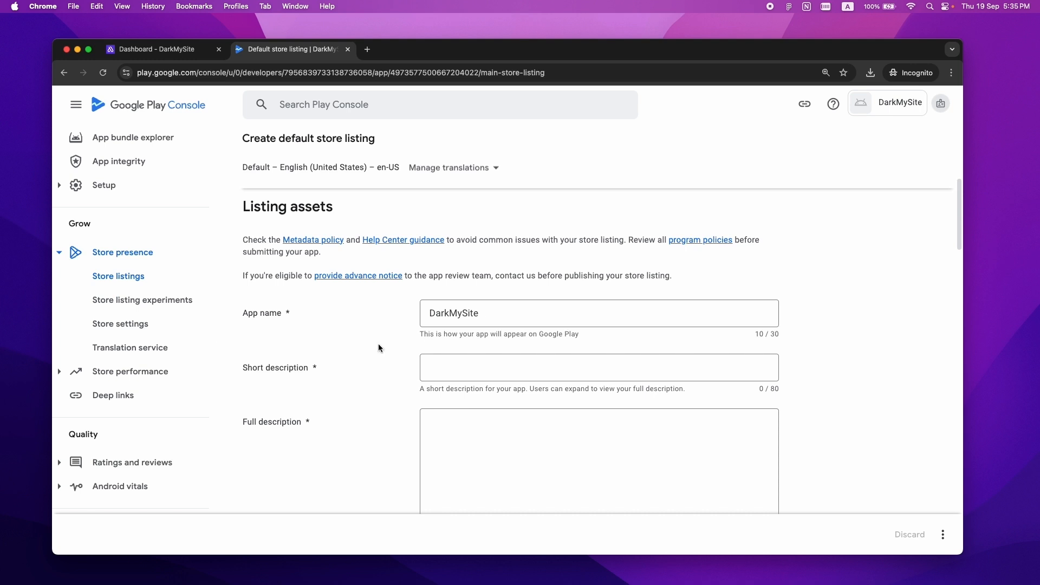
click(516, 367)
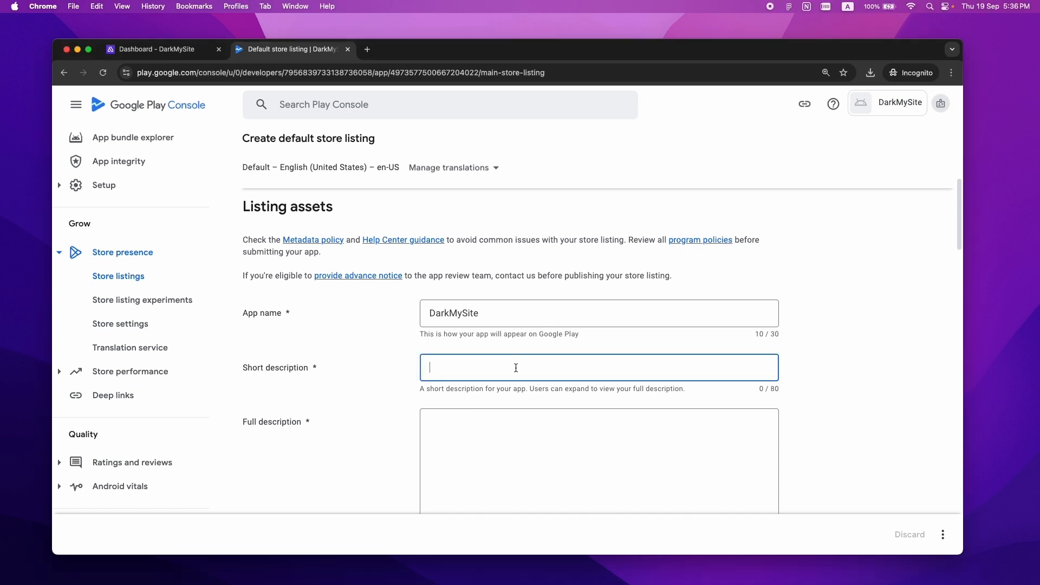
text(Transform Your WordPress Site in Dark. Use DarkMySite Dark Mode Plugin)
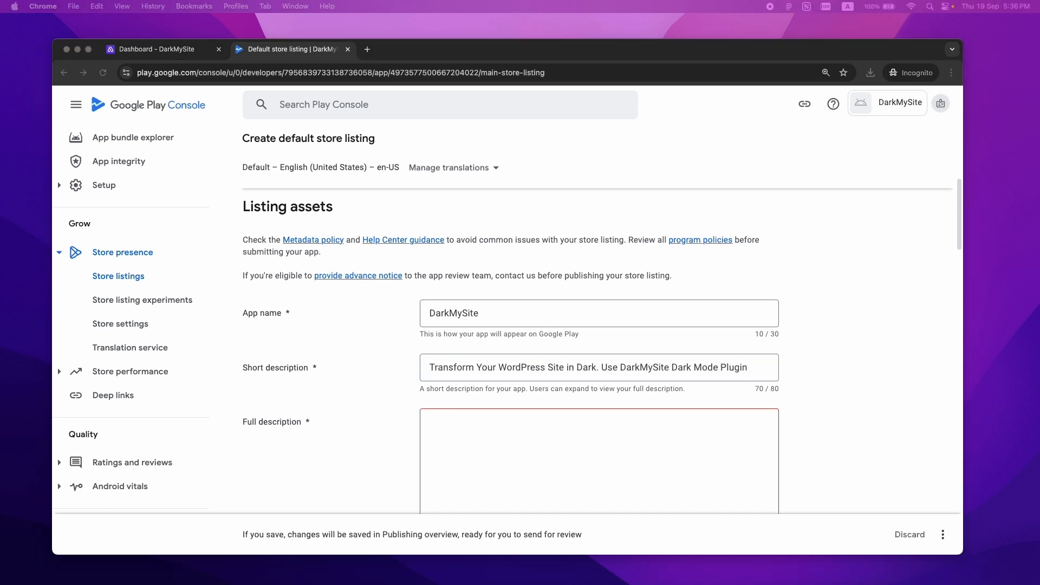
click(479, 432)
key(super+v)
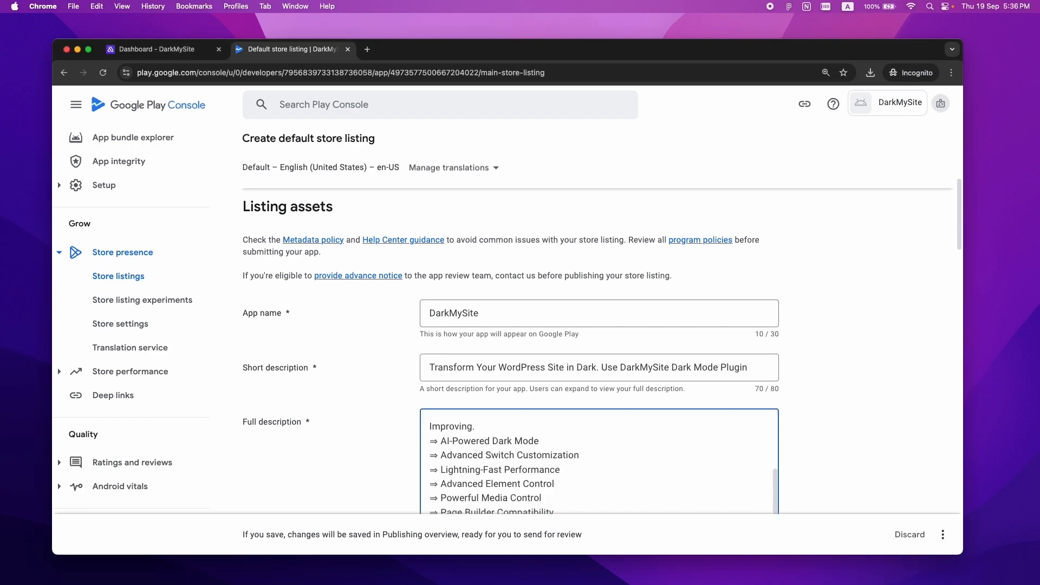
drag(962, 202, 965, 266)
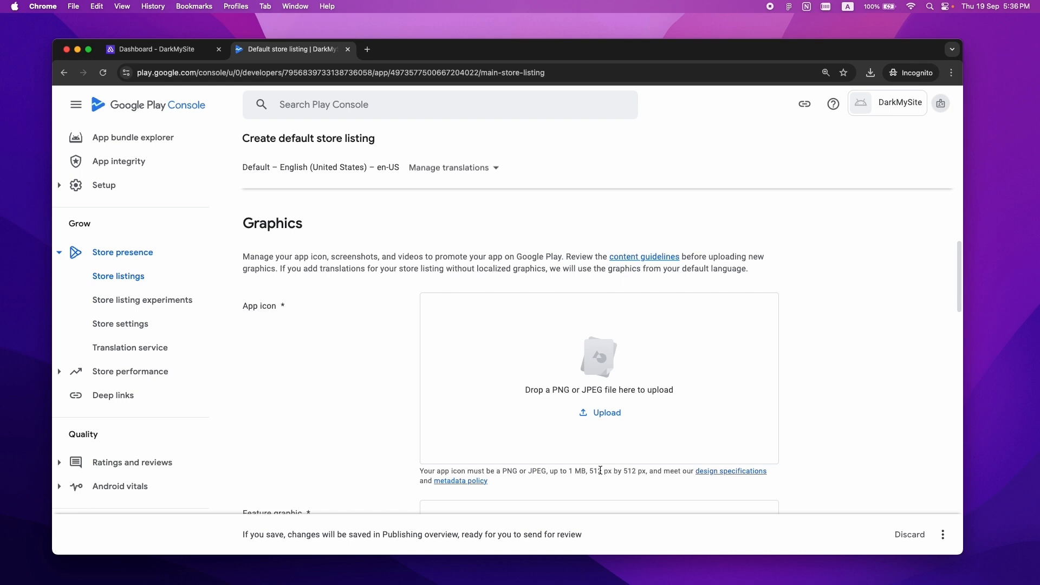
- Upload the orange sun image as the 512 x 512 app icon
drag(587, 472, 646, 470)
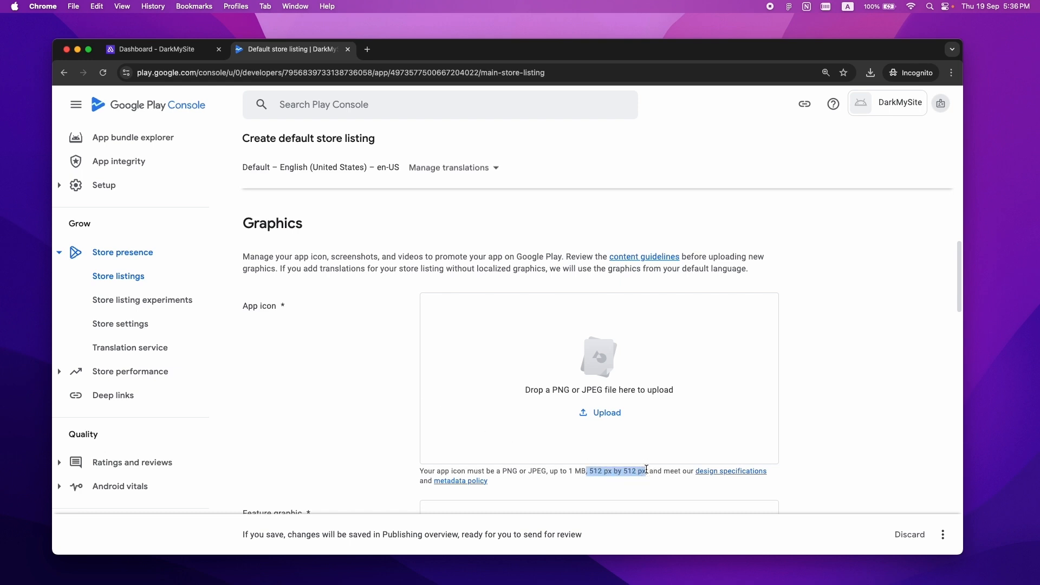
drag(38, 281, 590, 369)
click(897, 369)
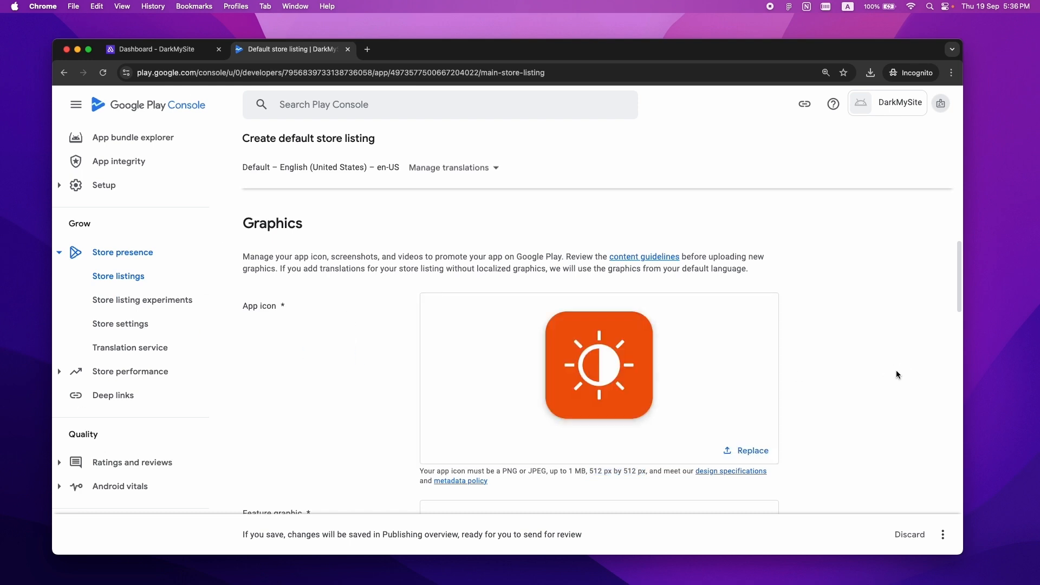
drag(966, 296, 966, 335)
- Upload the 1,024 x 500 px feature graphic
drag(630, 452, 695, 454)
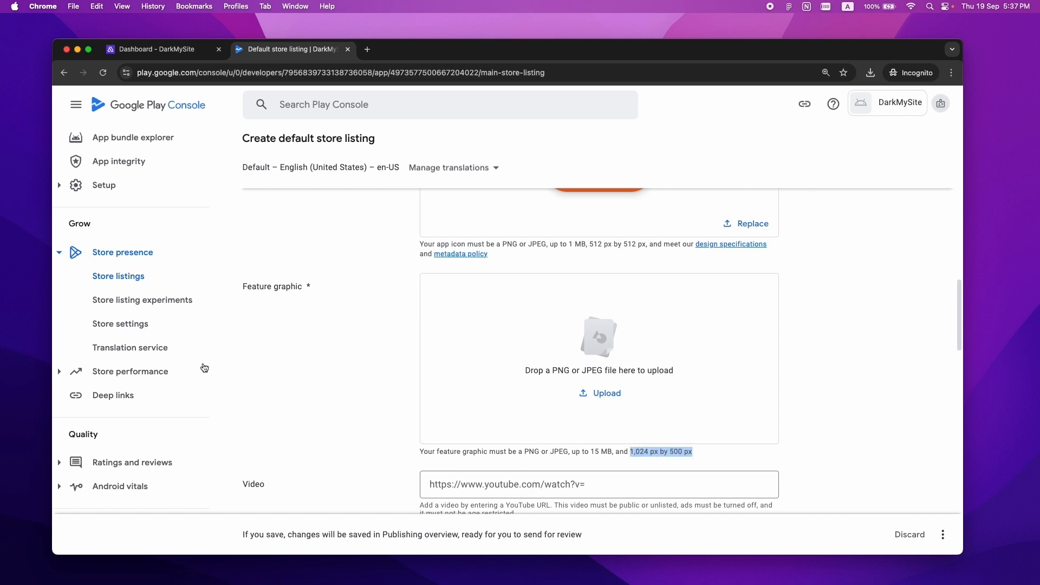
drag(1039, 339, 650, 340)
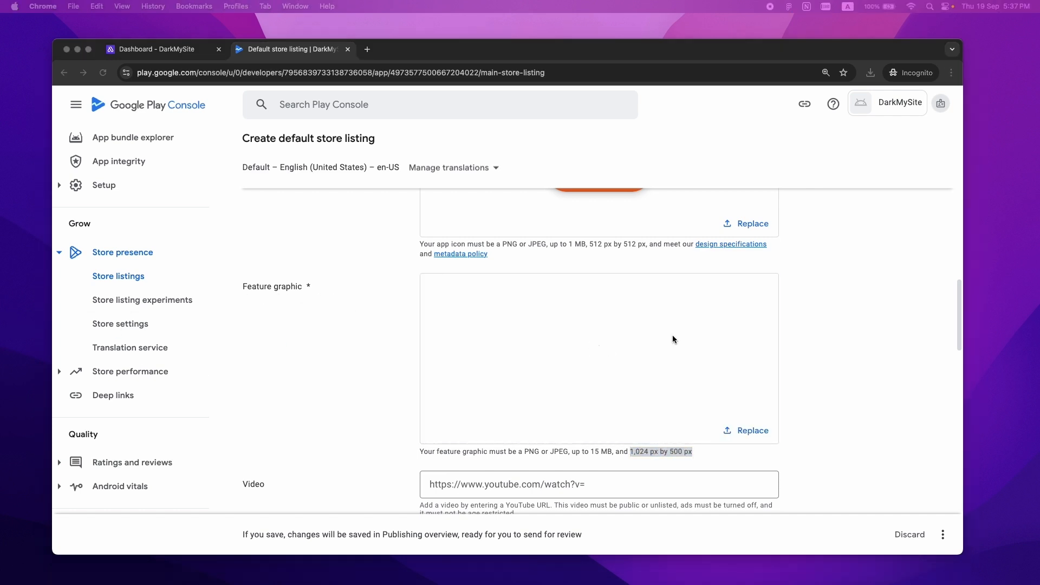
drag(963, 320, 962, 358)
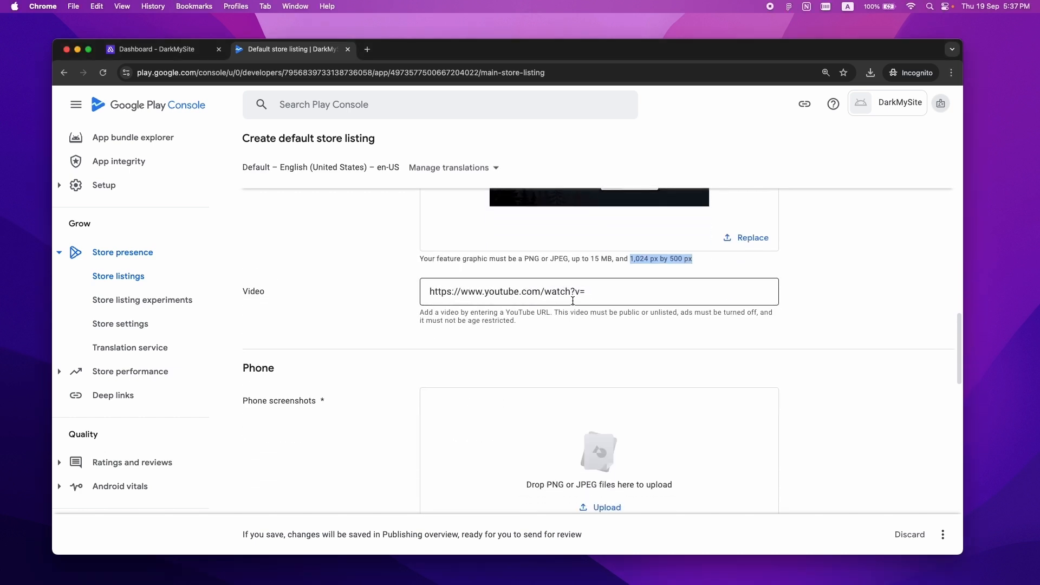
drag(962, 324, 958, 353)
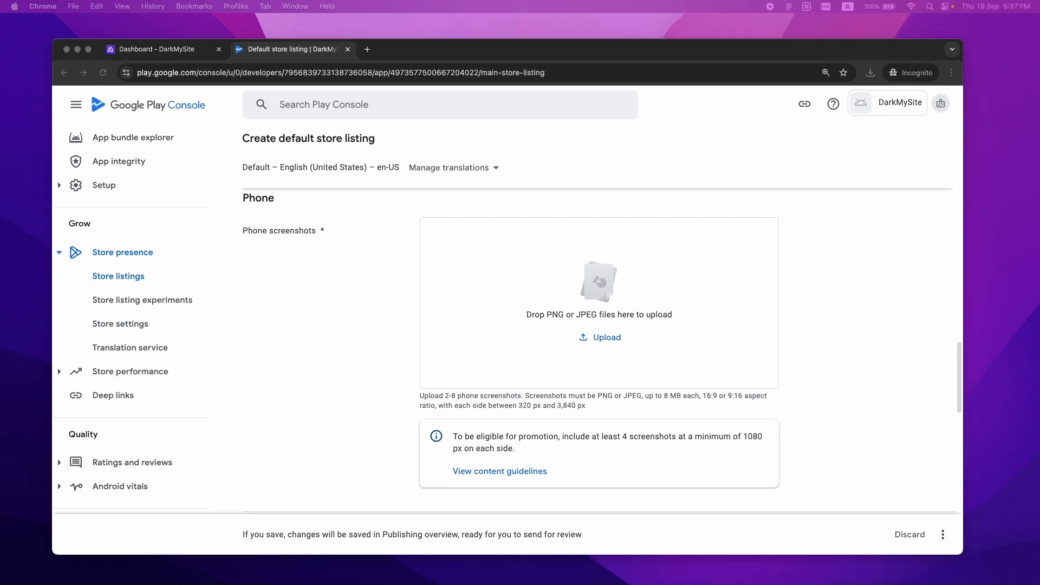
- Upload four screenshots each for phone, 7-inch tablet (yellow one second) and 10-inch tablet
drag(1, 223, 646, 286)
drag(961, 363, 961, 408)
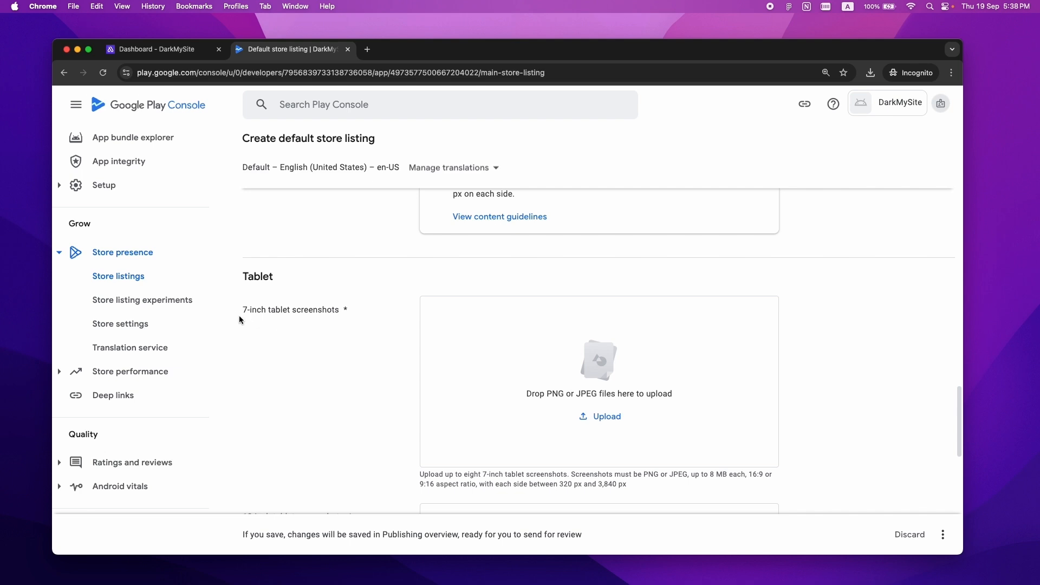
drag(310, 320, 560, 350)
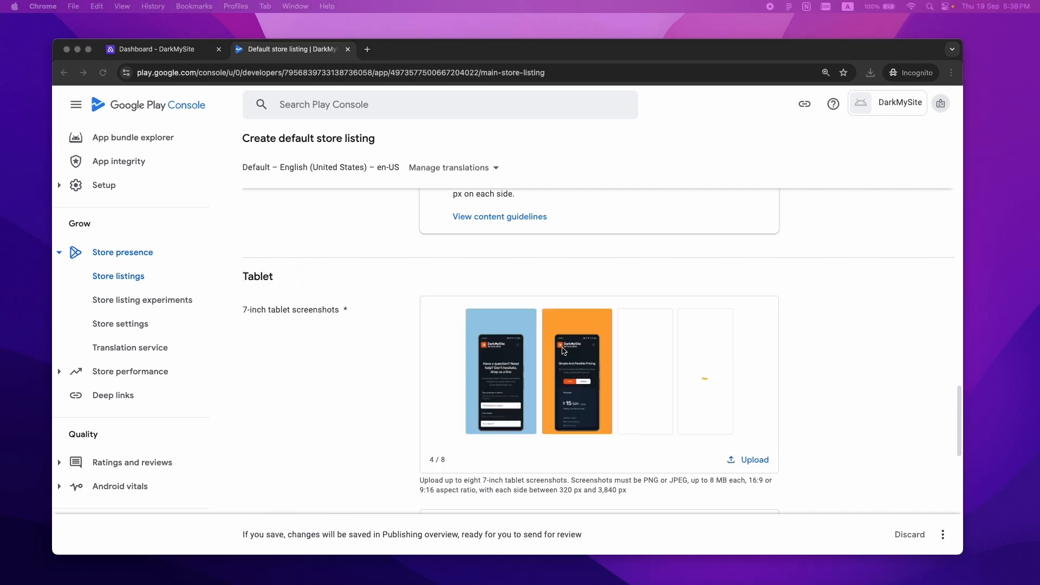
drag(636, 371, 526, 375)
scroll(352, 282, down, 5)
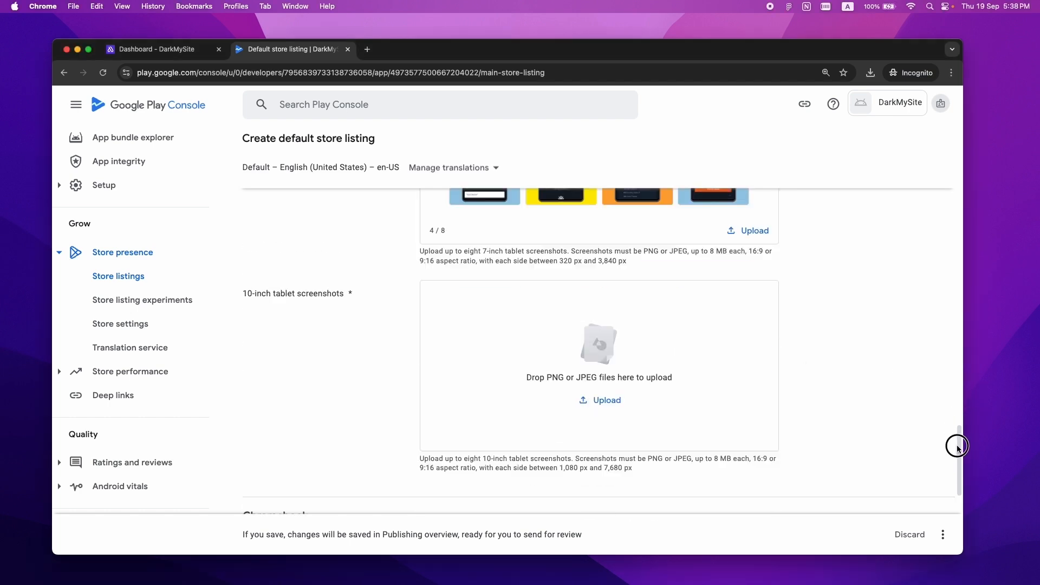
drag(54, 287, 529, 324)
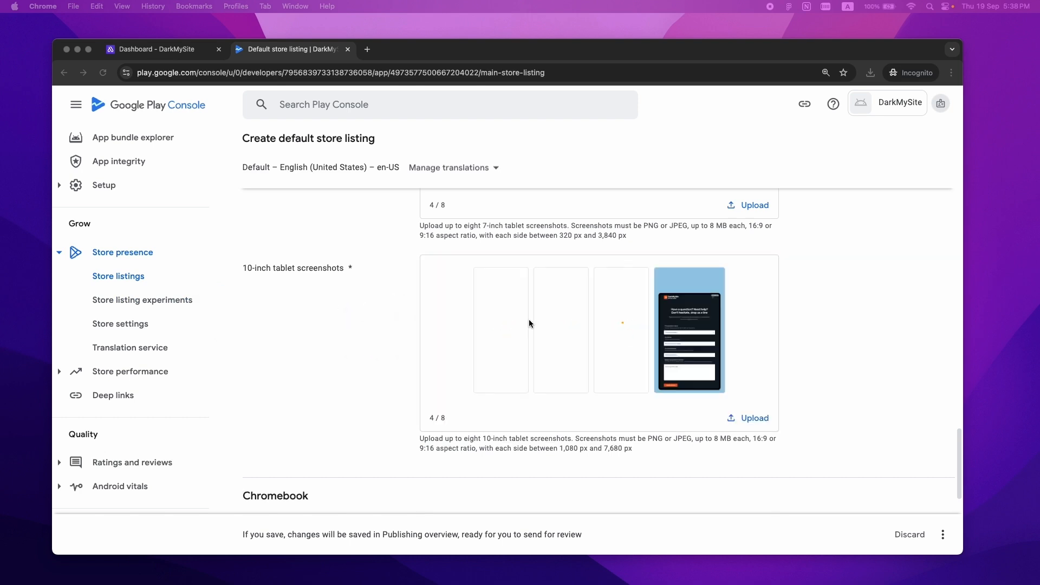
drag(960, 436, 955, 500)
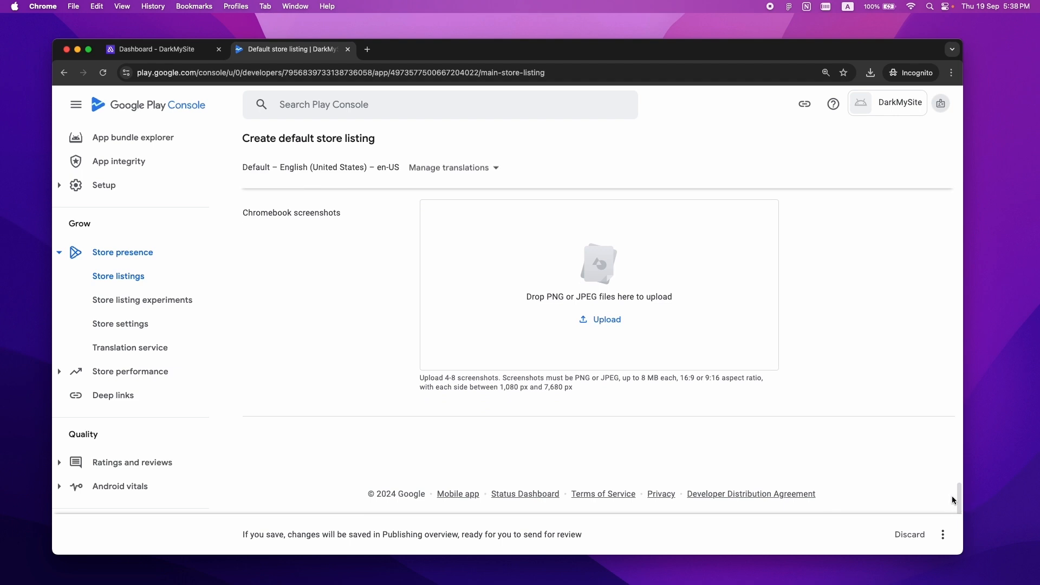
- Save the default store listing changes
click(944, 535)
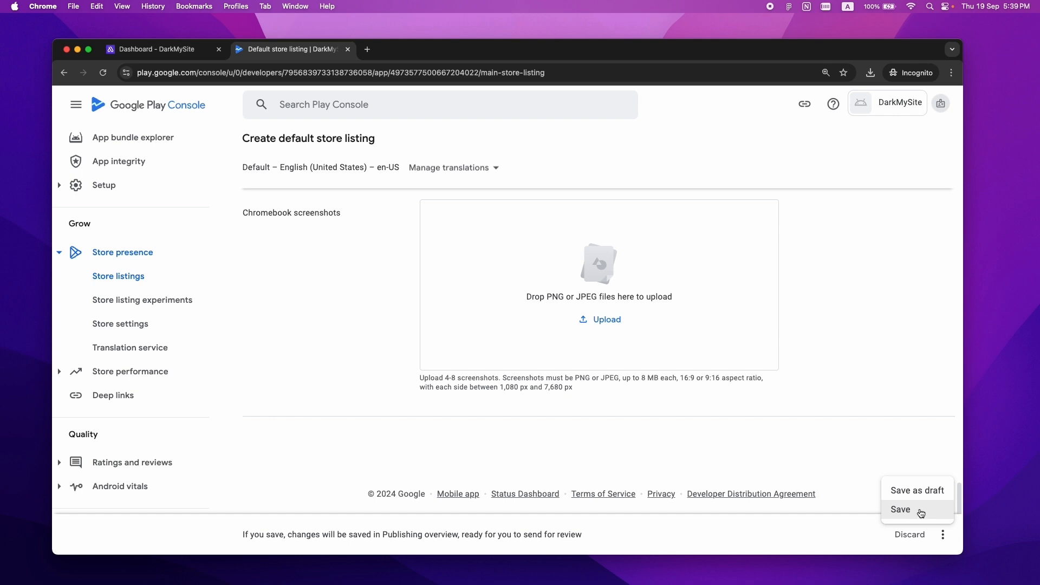
click(932, 511)
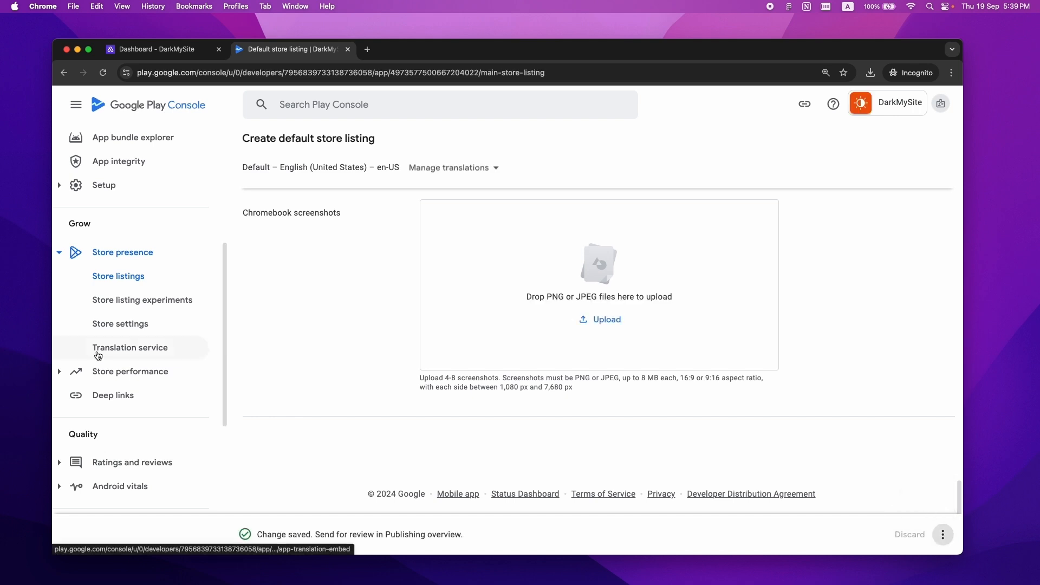
scroll(119, 379, down, 5)
click(139, 455)
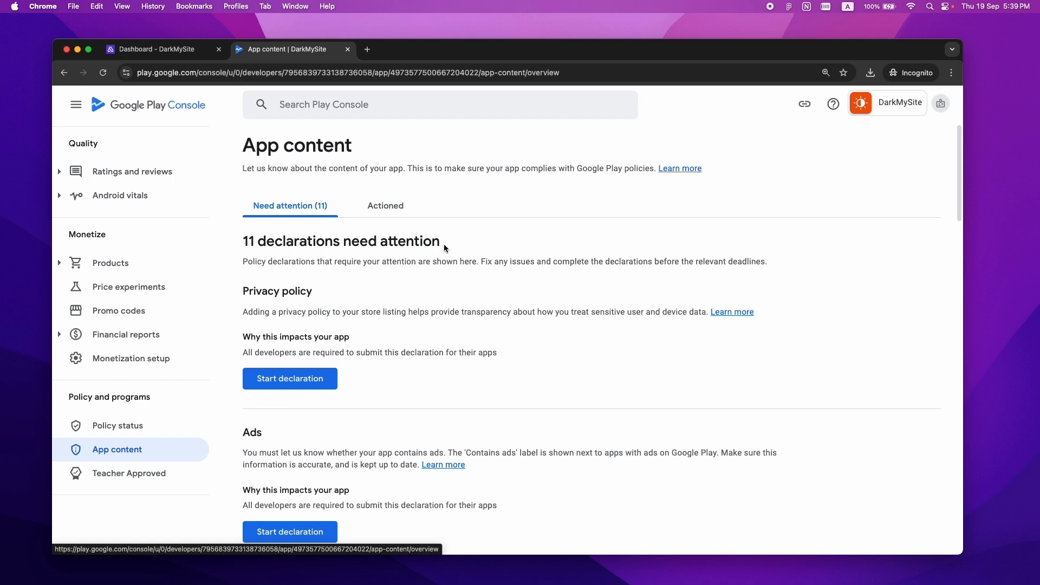
drag(244, 291, 331, 292)
click(296, 379)
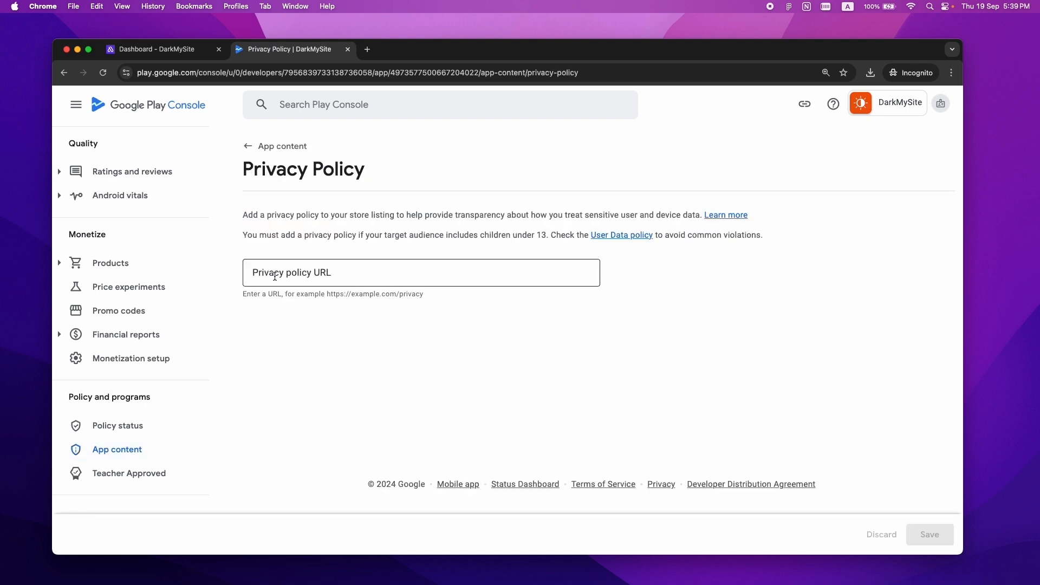
click(280, 273)
text(https://darkmysite.com/privacy-policy)
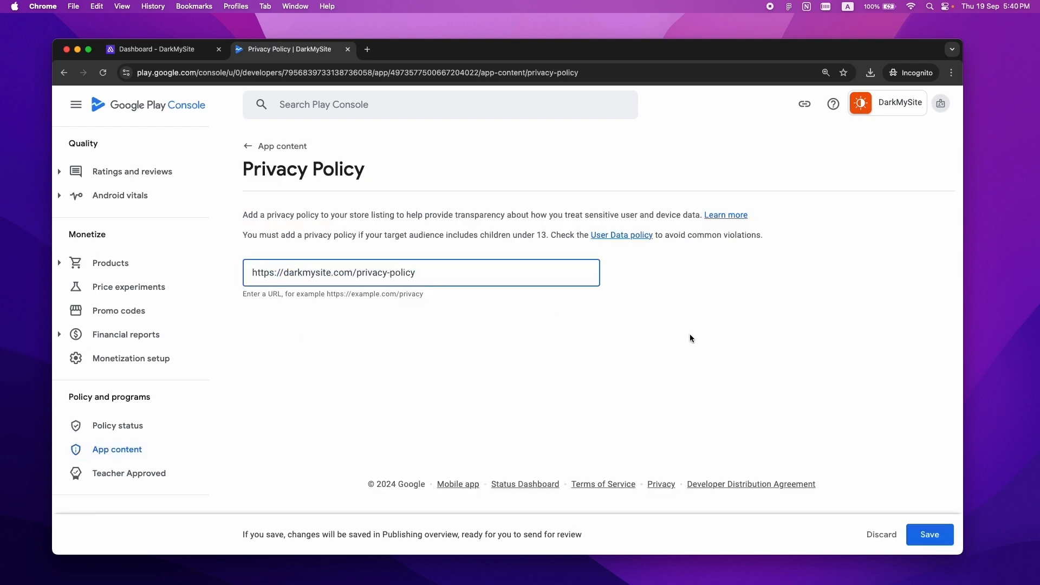
click(938, 533)
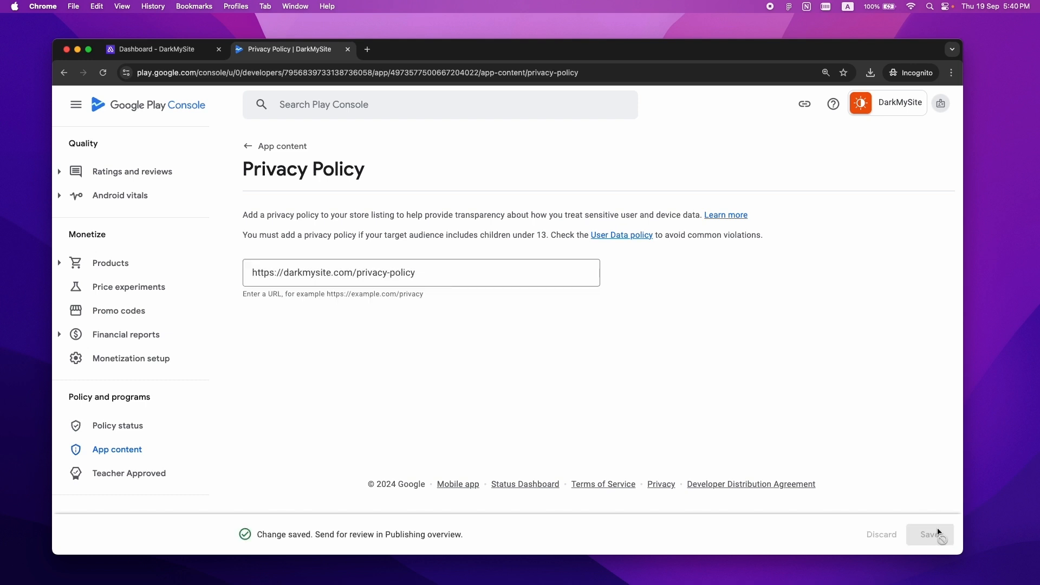
click(255, 155)
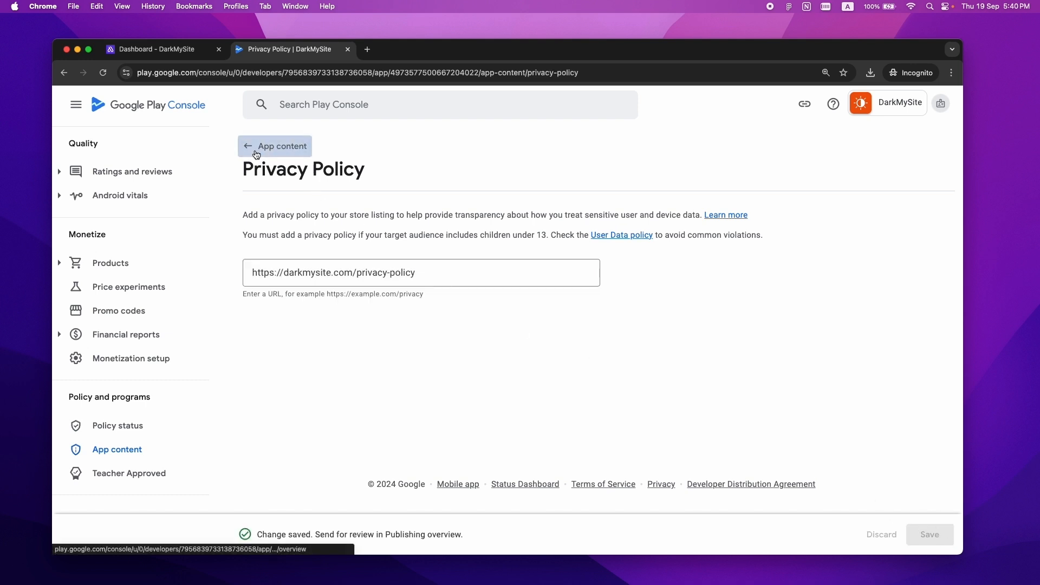
- Declare that the app contains no ads and save
click(284, 391)
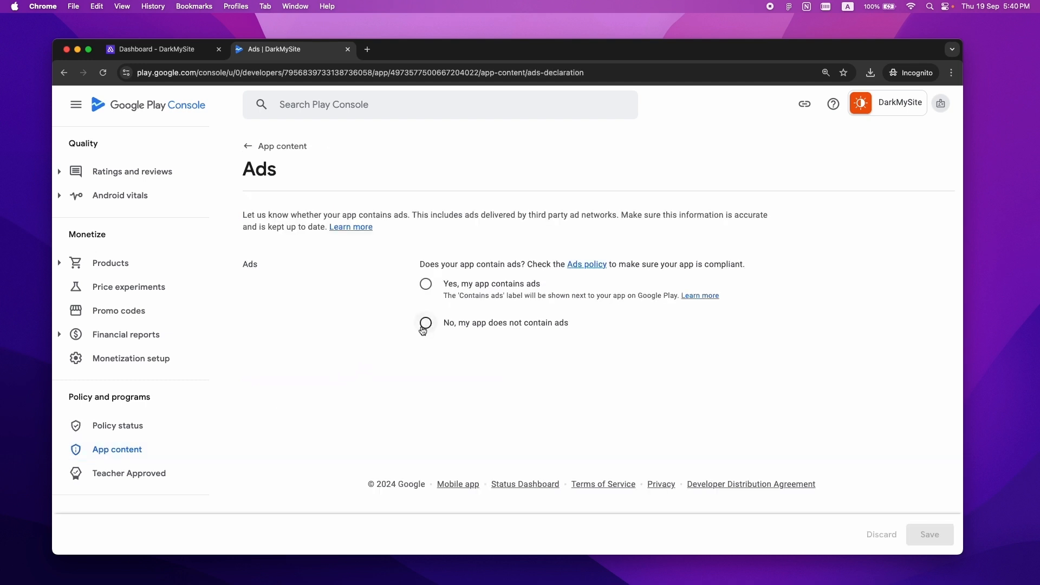
click(424, 326)
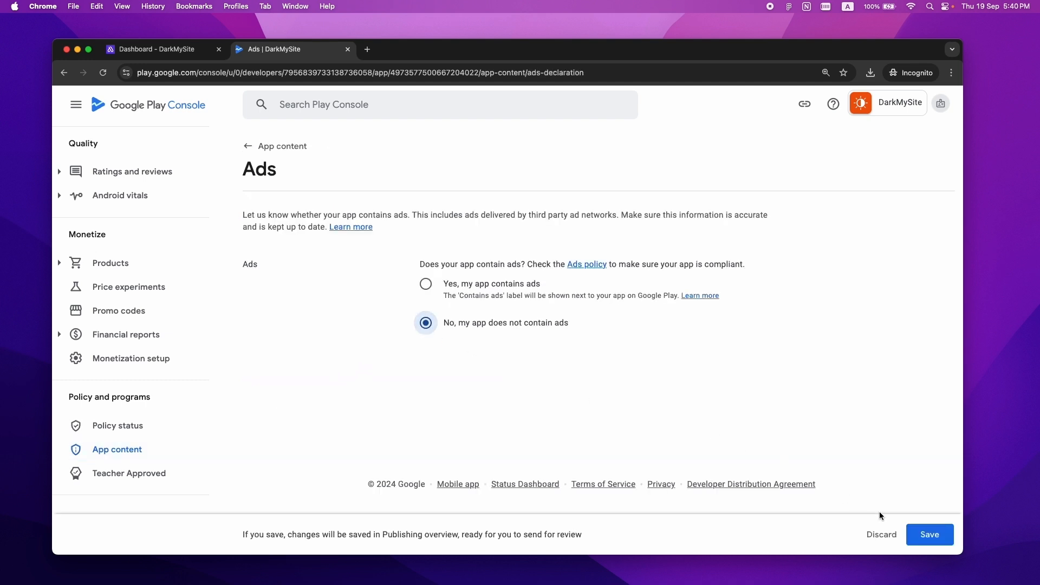
click(940, 540)
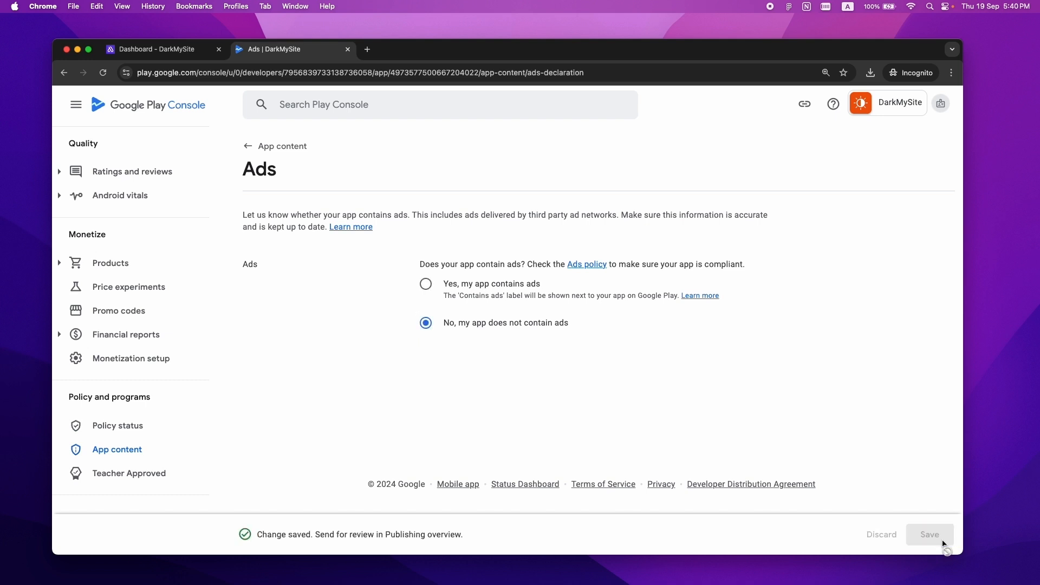
click(247, 146)
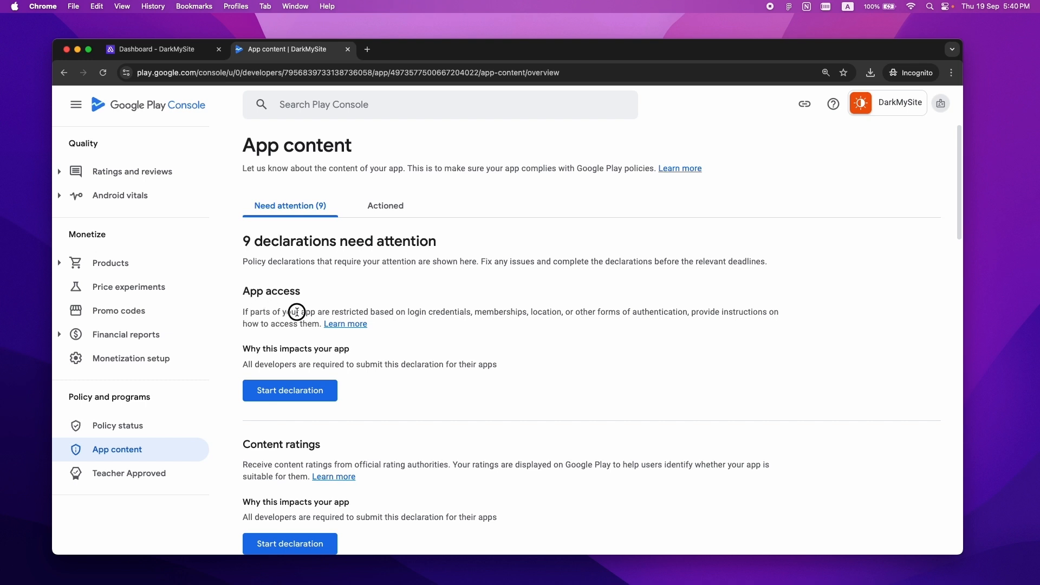
- Open the DarkMySite website from the Appilix dashboard and go to its account login page
drag(244, 313, 794, 313)
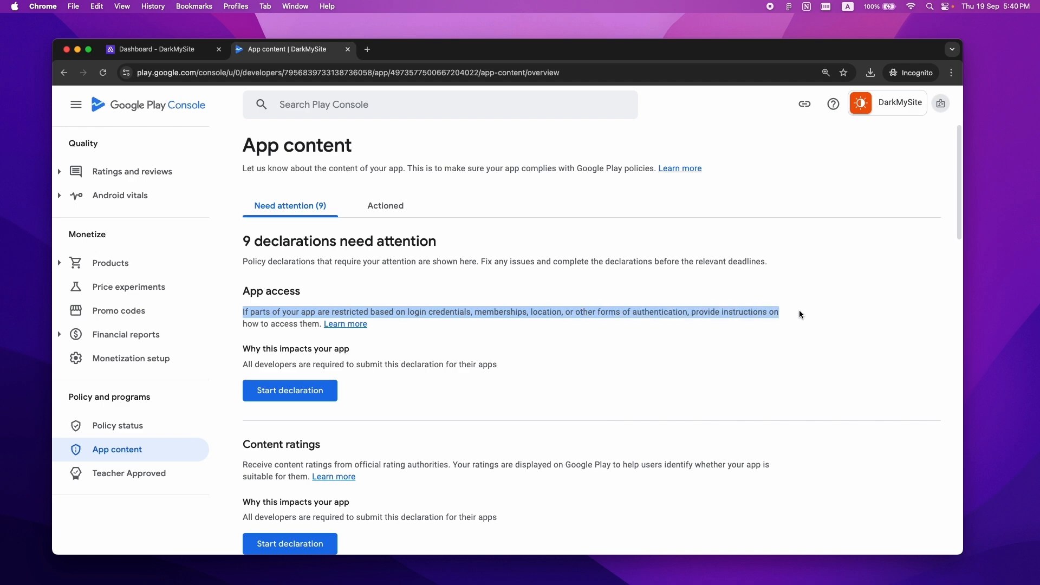
click(799, 312)
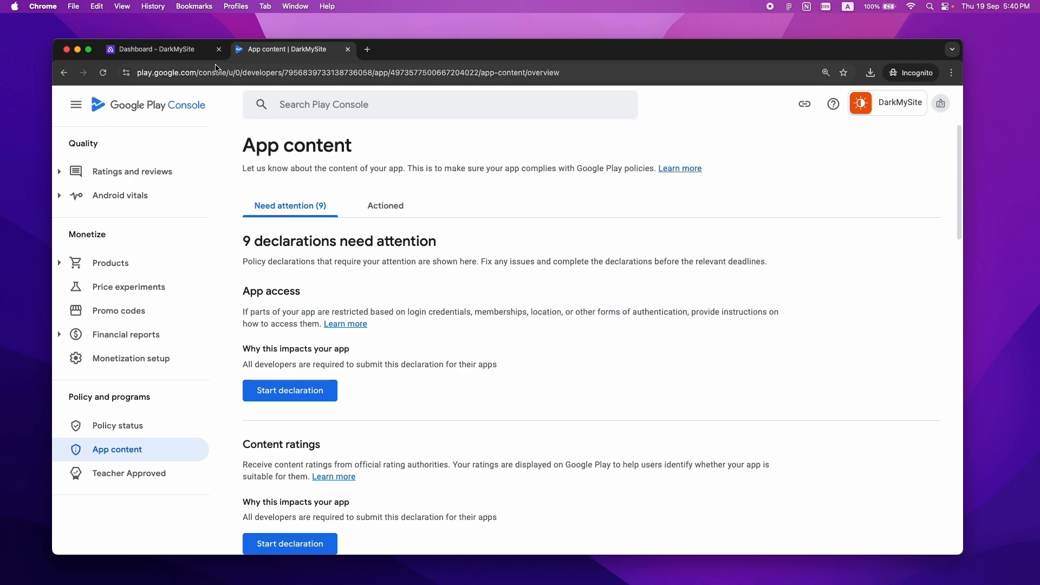
click(178, 54)
drag(435, 196, 331, 194)
right_click(348, 193)
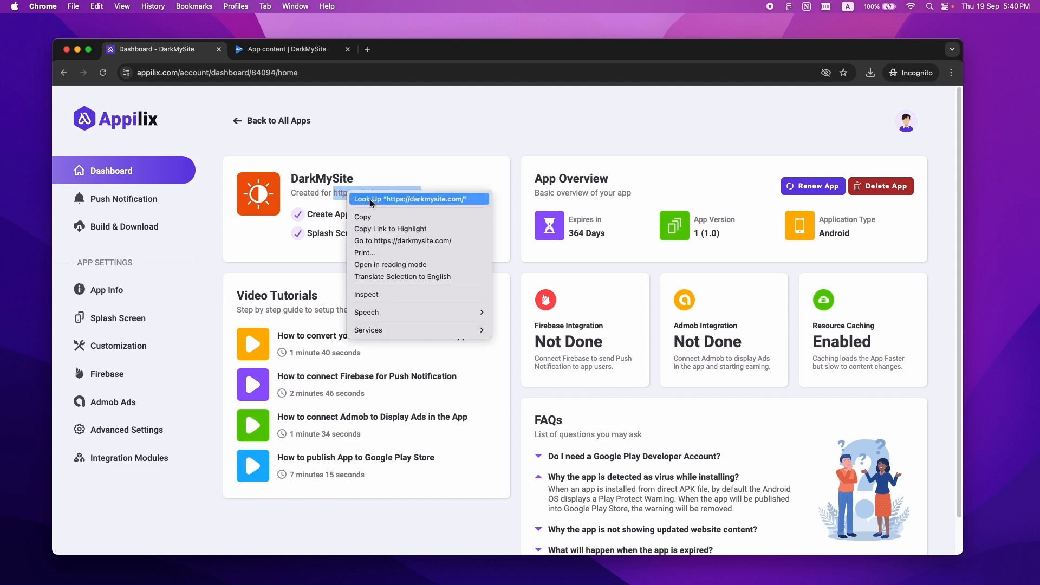
click(379, 241)
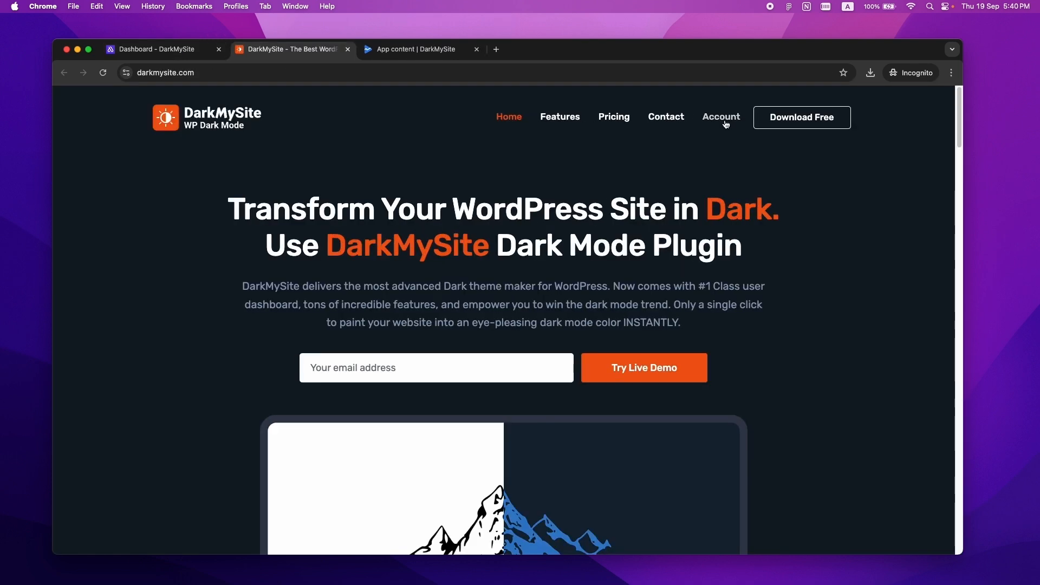
click(720, 121)
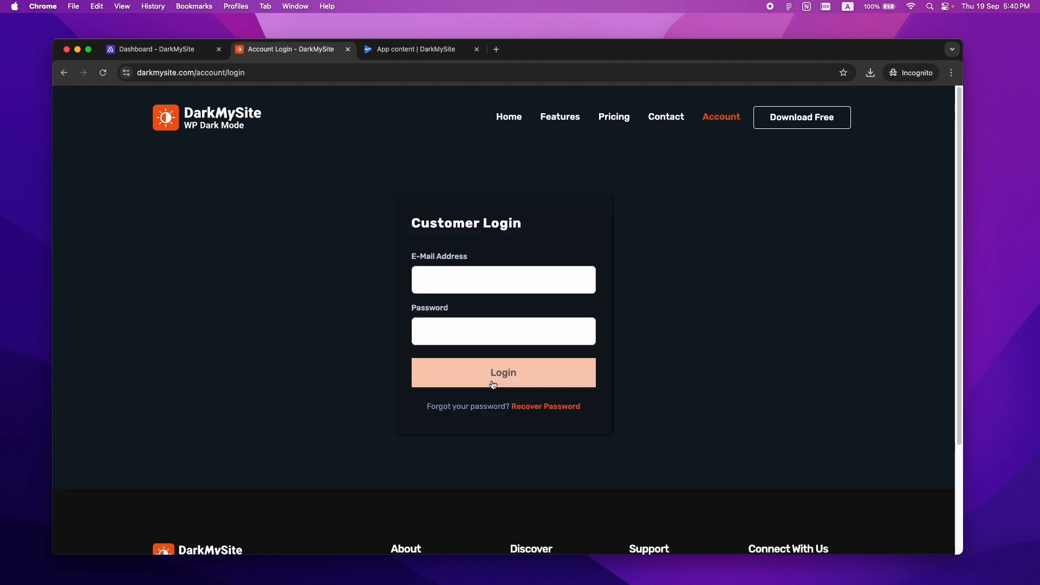
- Begin the App access declaration and mark functionality as restricted
click(399, 52)
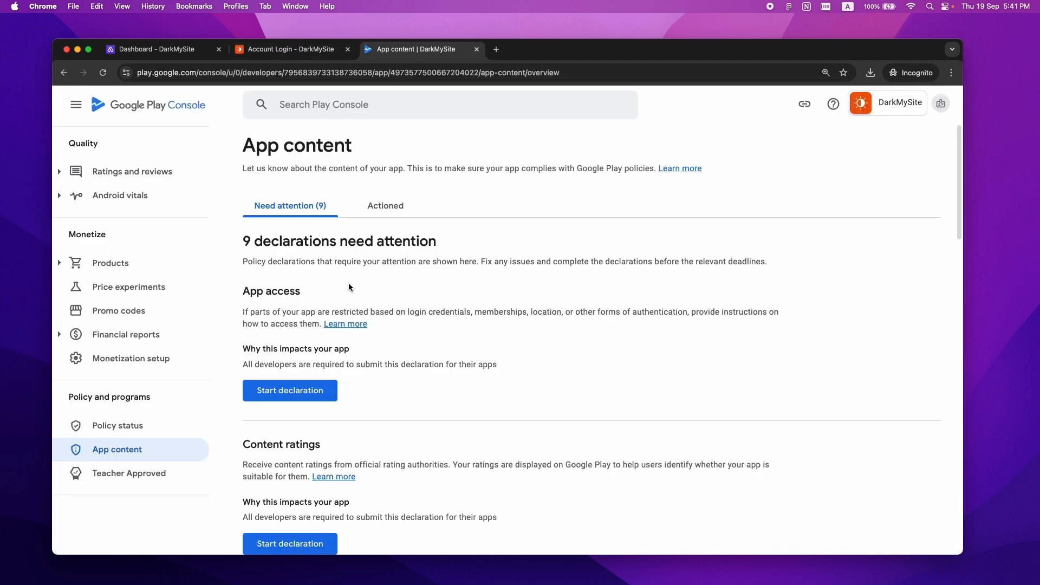
click(317, 386)
drag(964, 221, 735, 301)
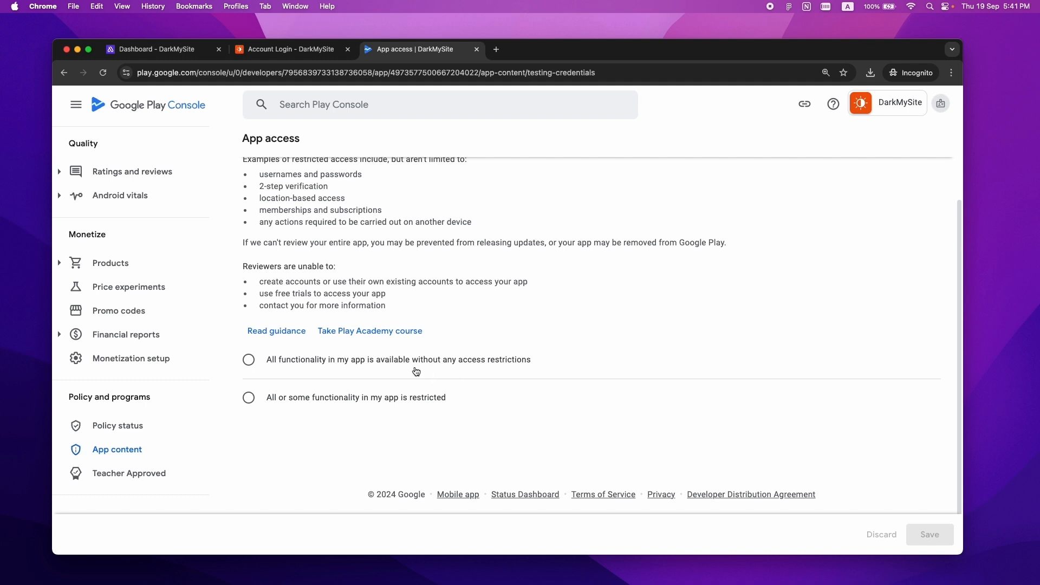
click(268, 400)
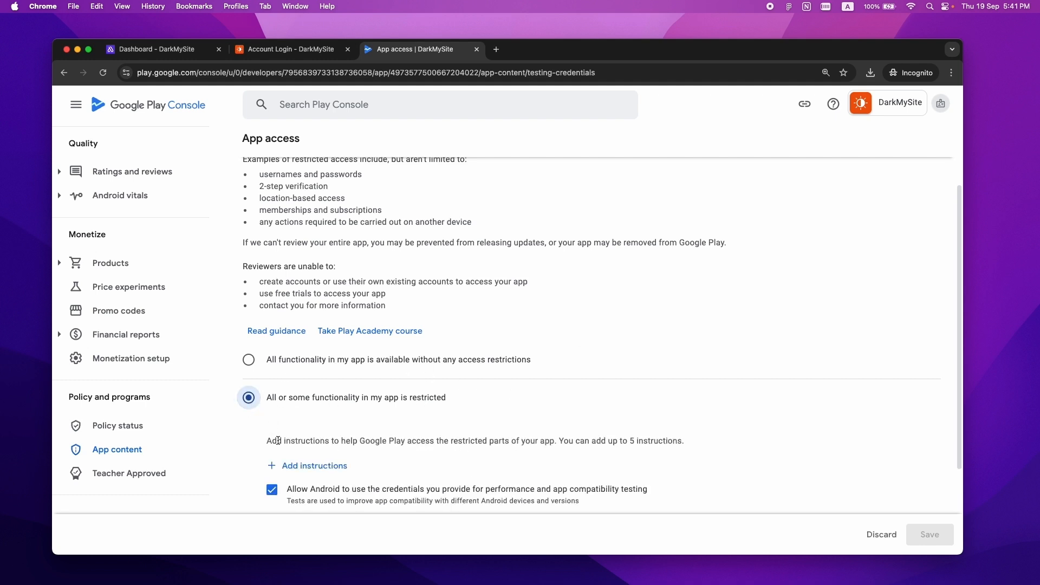
- Add 'Demo Login' instructions with a test username and password, then save the declaration
click(317, 467)
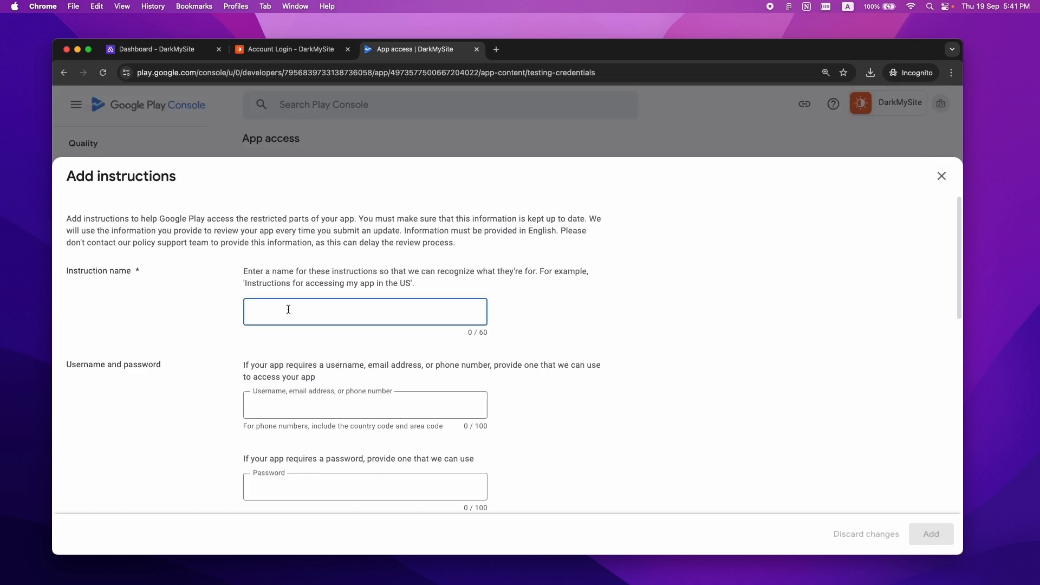
key(Tab)
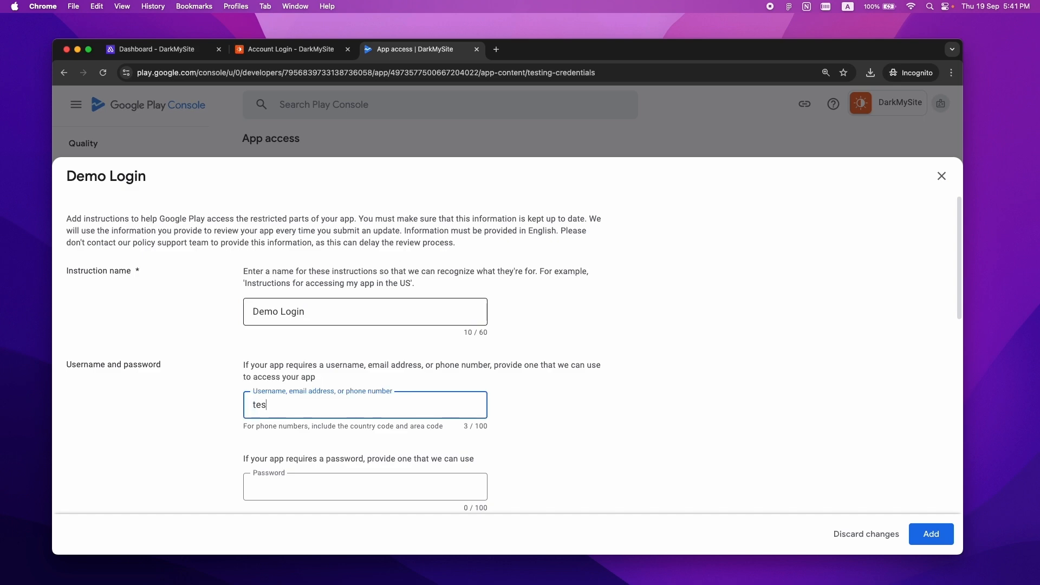
key(Tab)
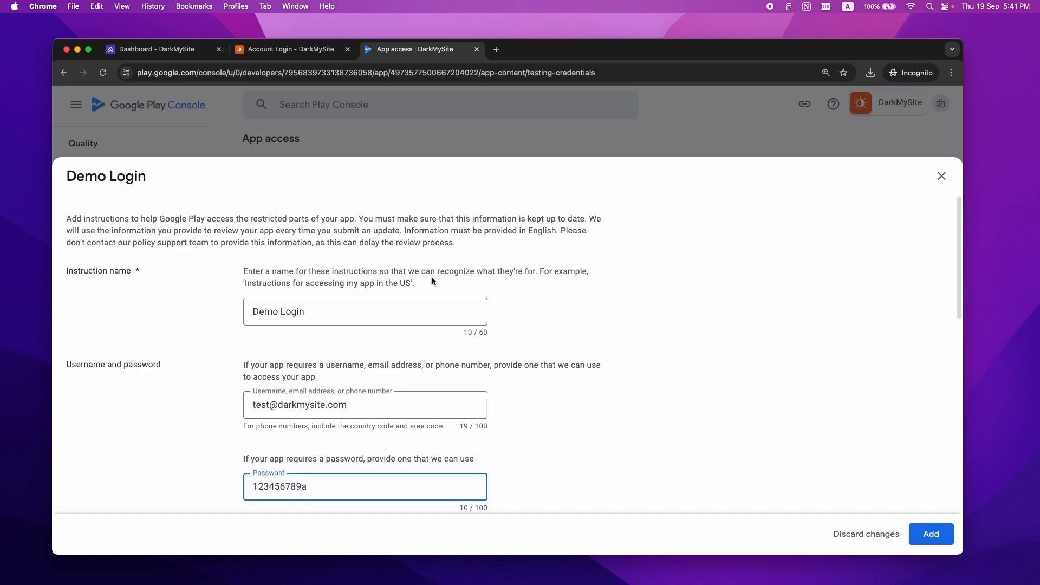
drag(954, 232, 954, 458)
click(71, 467)
click(930, 533)
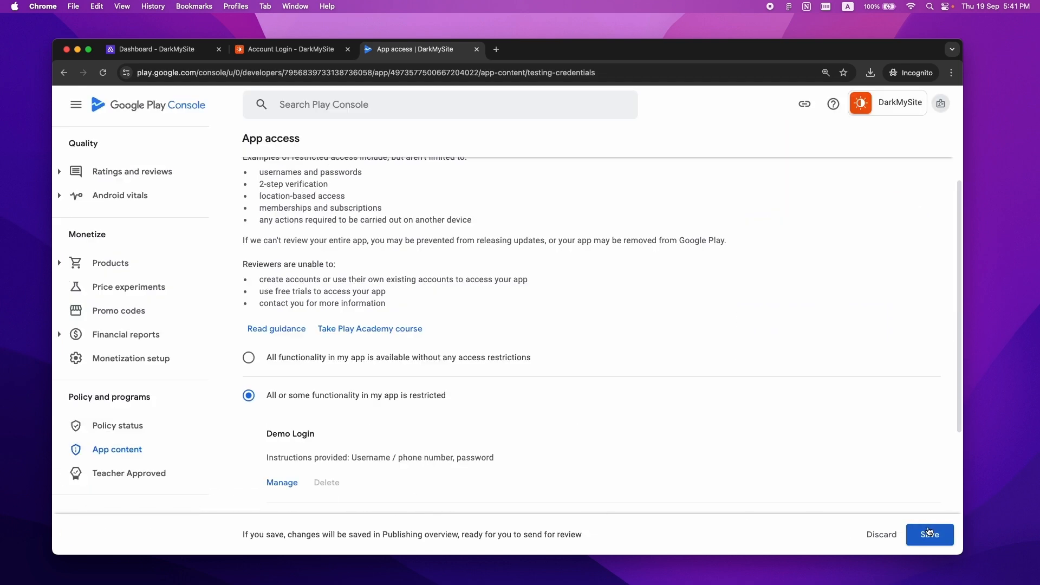
click(929, 535)
scroll(428, 167, up, 3)
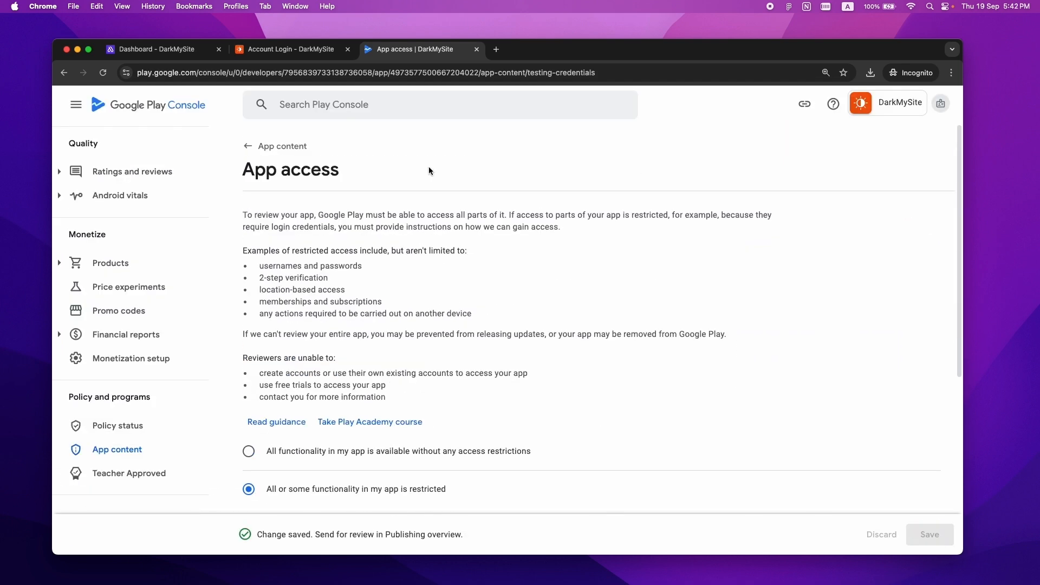
click(264, 145)
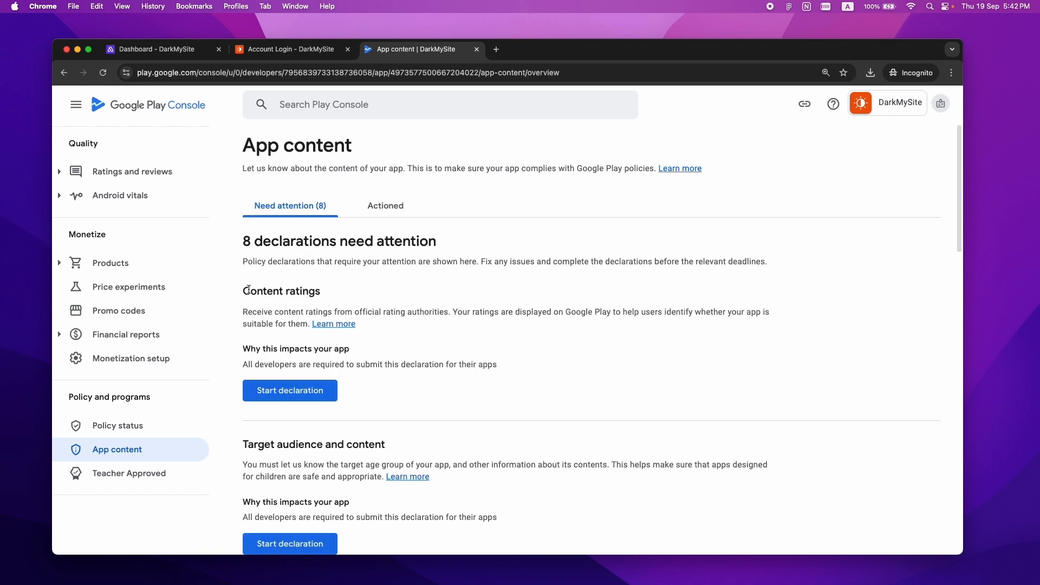
- Enter the support e-mail, choose All Other App Types and accept the IARC terms
click(285, 386)
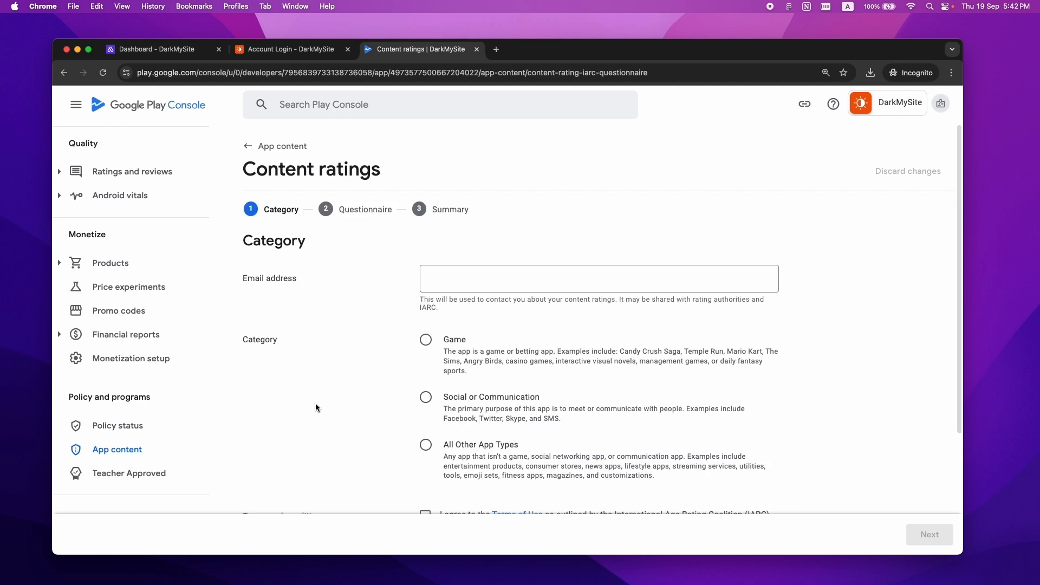
click(496, 290)
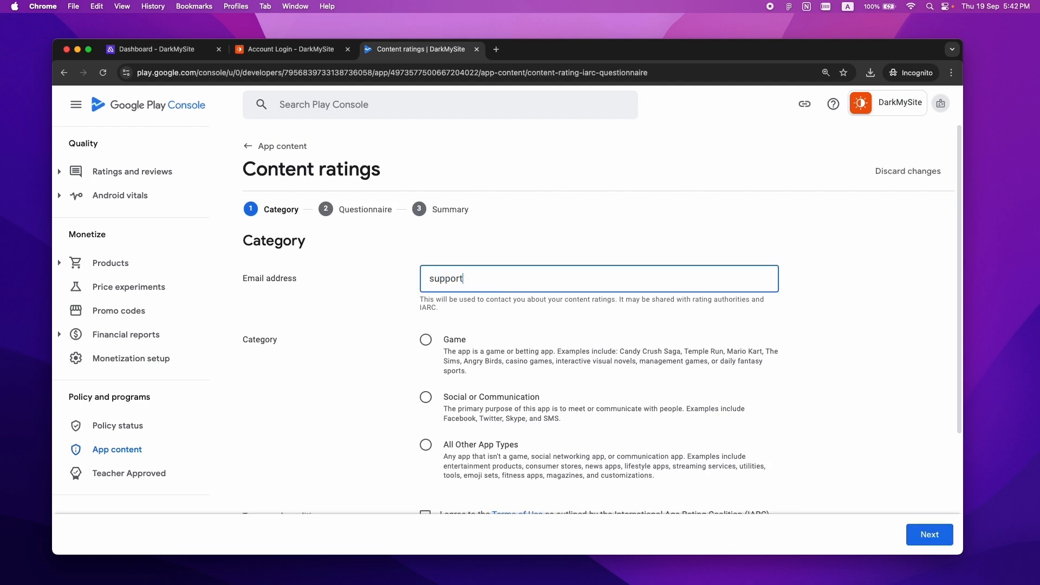
click(346, 343)
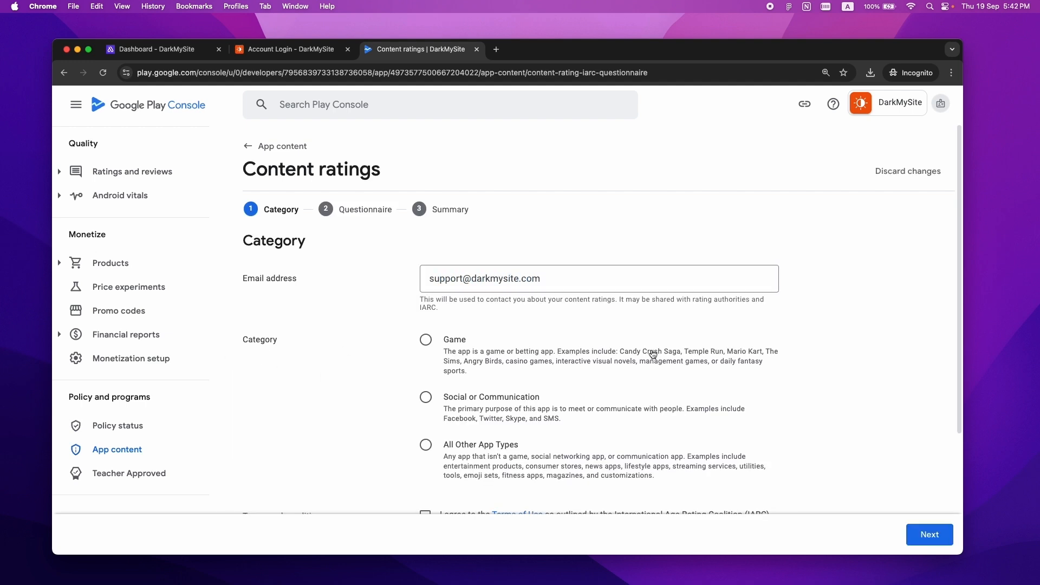
scroll(597, 336, down, 3)
click(425, 347)
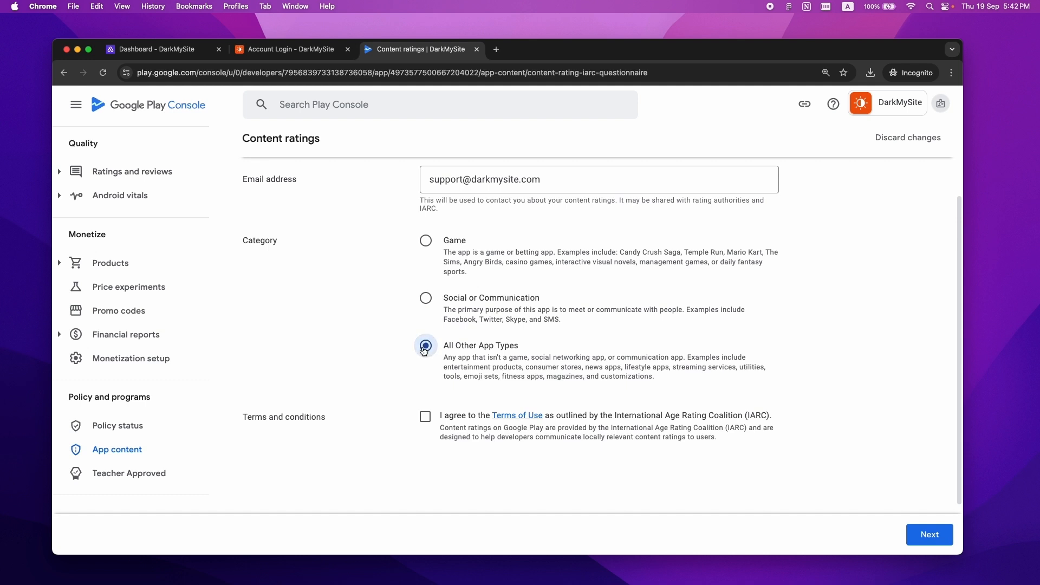
click(426, 417)
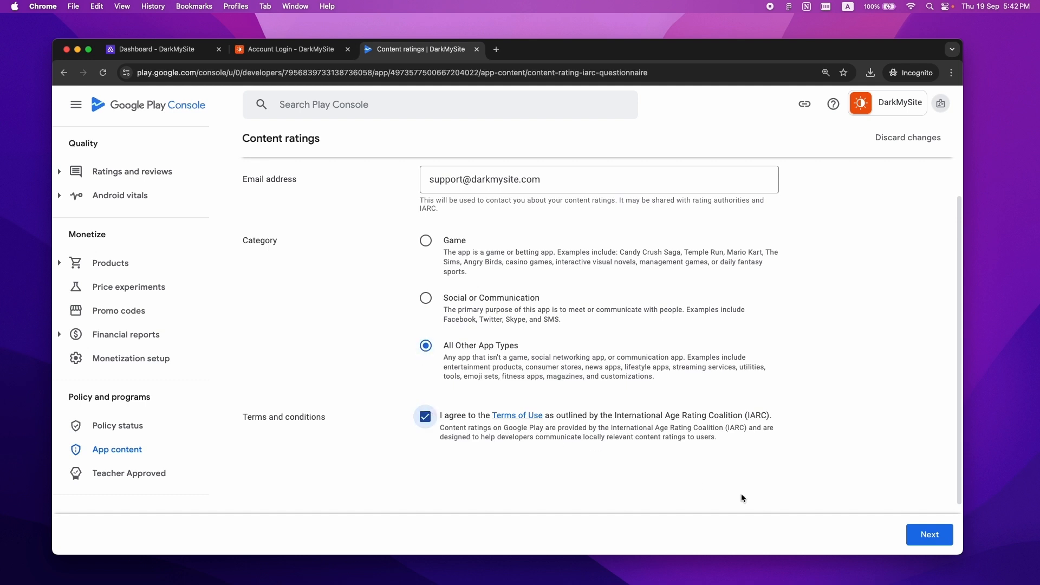
click(929, 534)
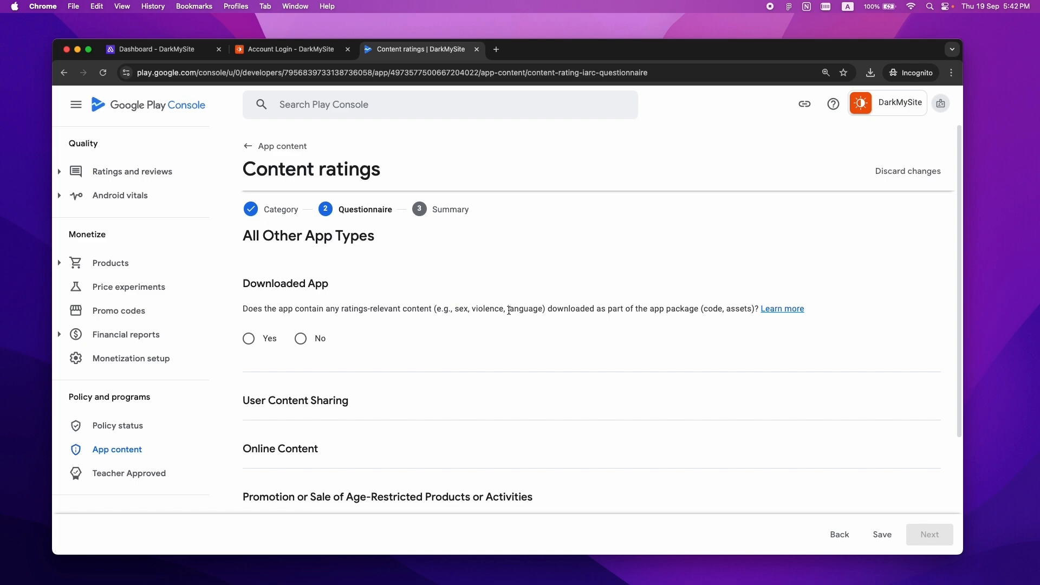
- Answer No to every content ratings question, from downloaded content through news or educational
click(301, 339)
click(301, 456)
drag(961, 212, 963, 371)
click(300, 299)
click(300, 417)
scroll(301, 421, down, 2)
click(300, 410)
click(301, 482)
scroll(376, 393, down, 1)
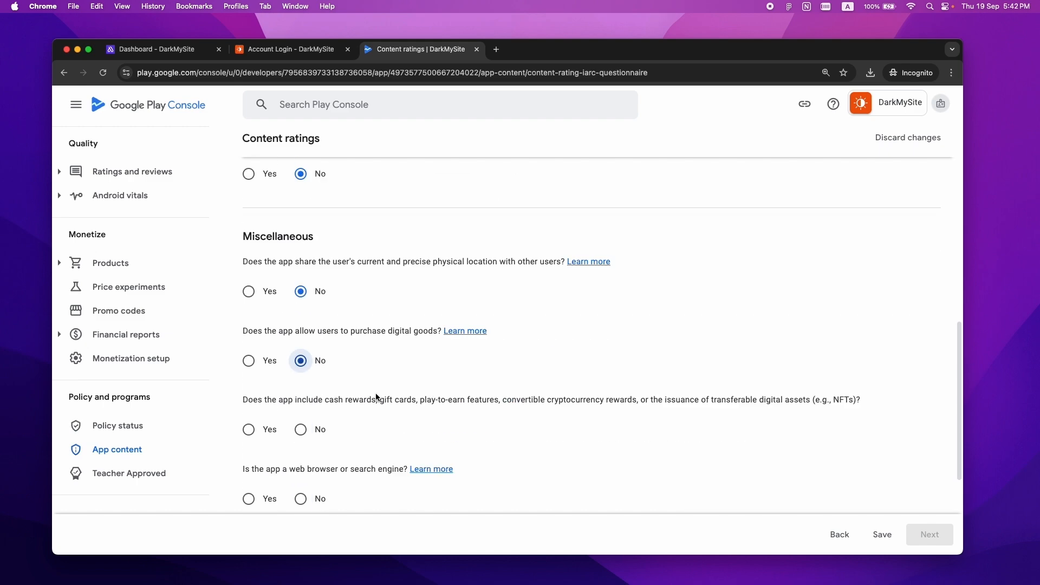
scroll(376, 396, down, 3)
click(301, 234)
click(301, 304)
click(300, 373)
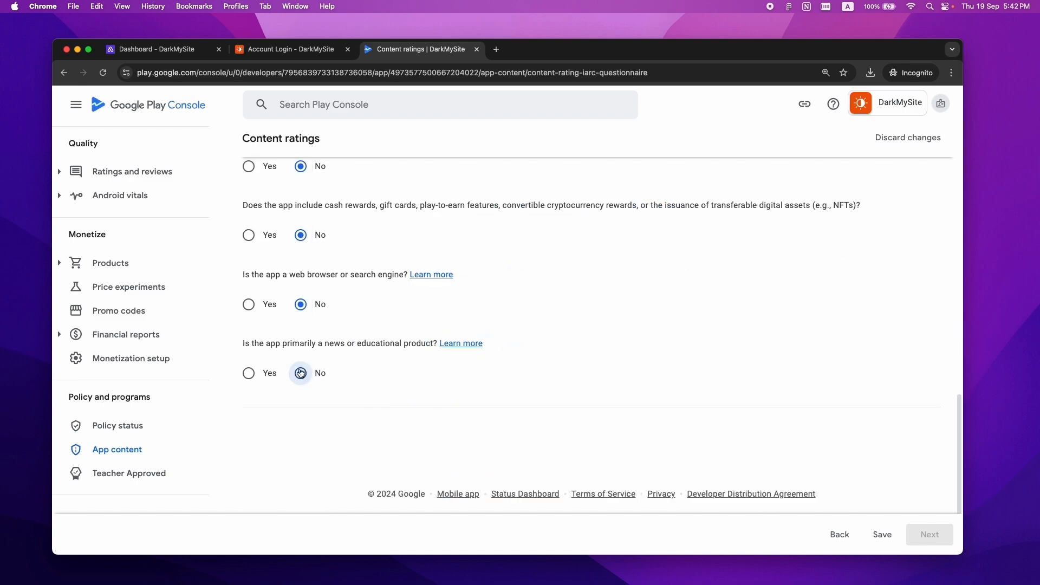
- Save the questionnaire and submit the content ratings
click(882, 535)
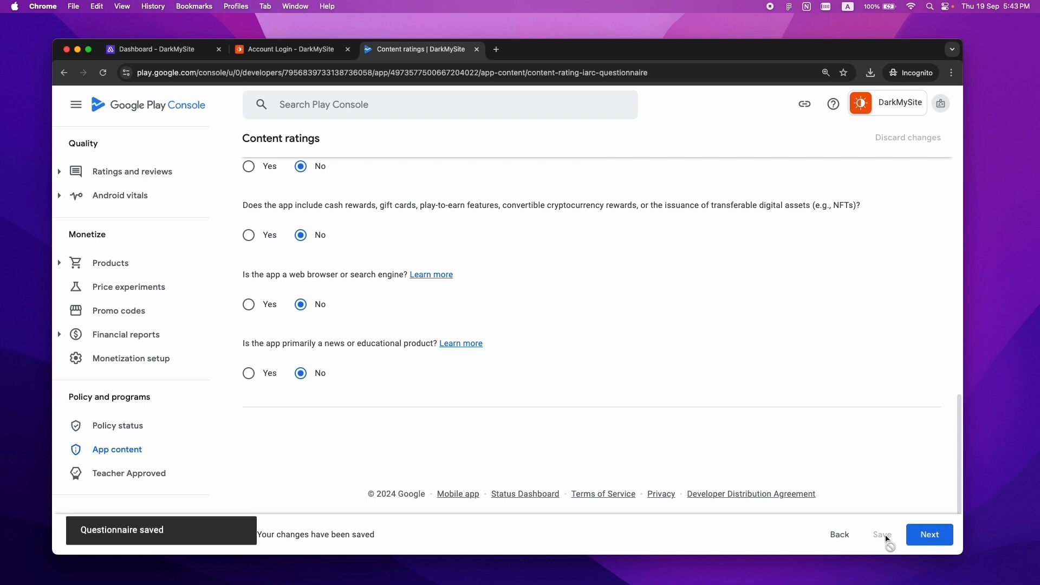
click(931, 537)
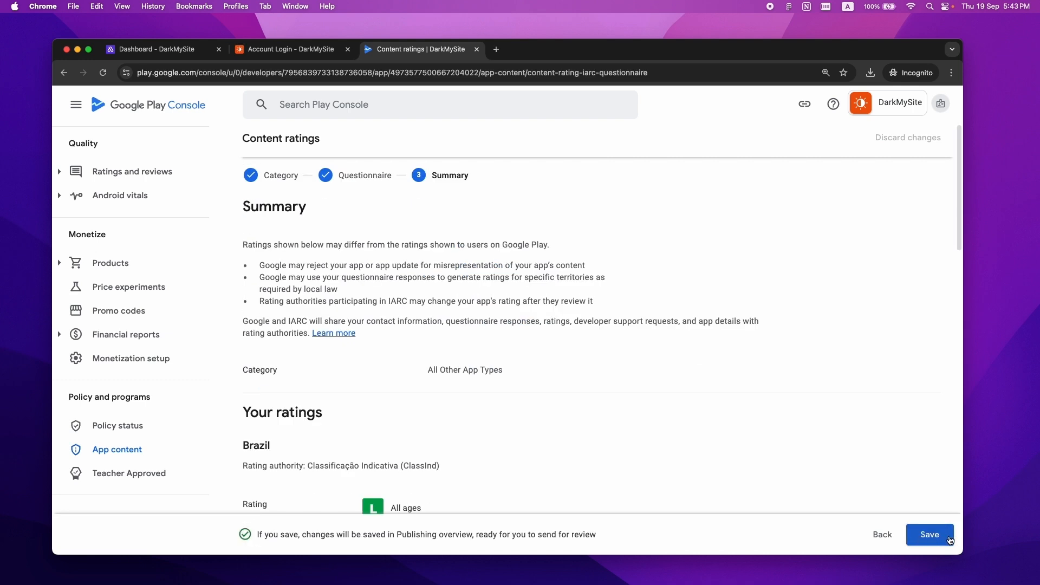
click(933, 540)
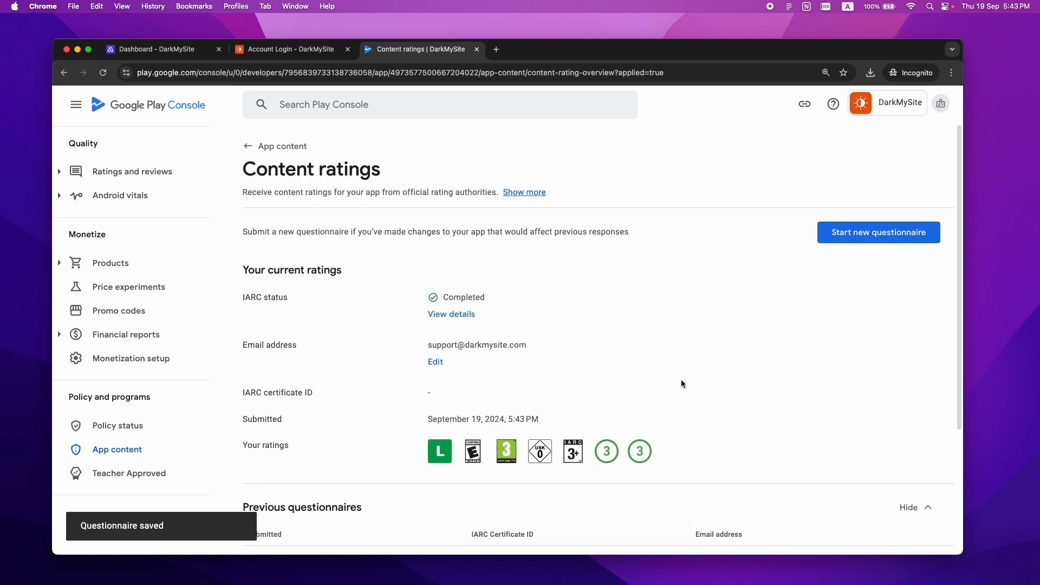
click(248, 152)
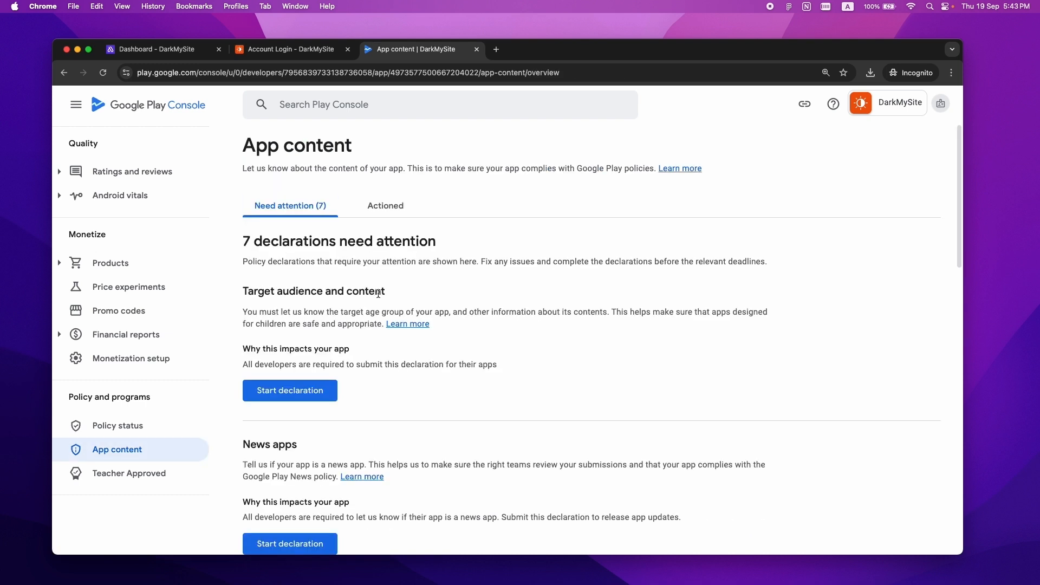
- Set the target age group to 18 and over, mark the listing as not appealing to children, and save
click(287, 398)
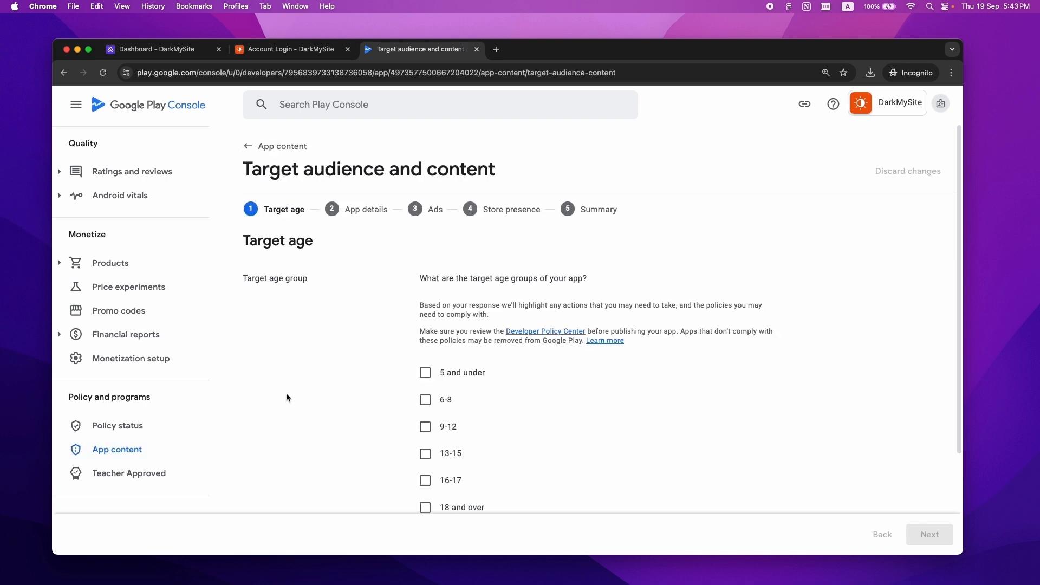
scroll(287, 396, down, 2)
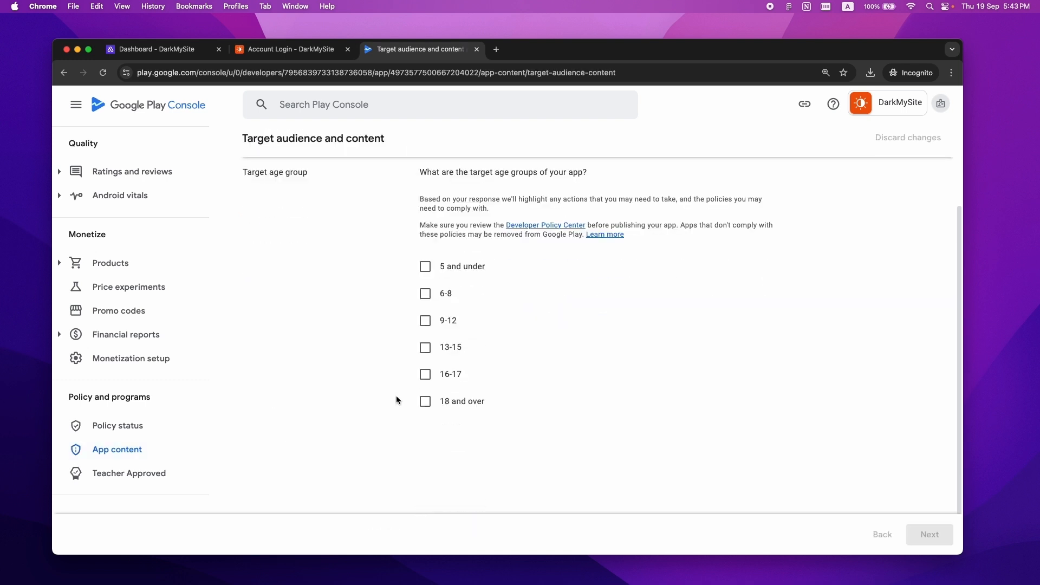
click(426, 403)
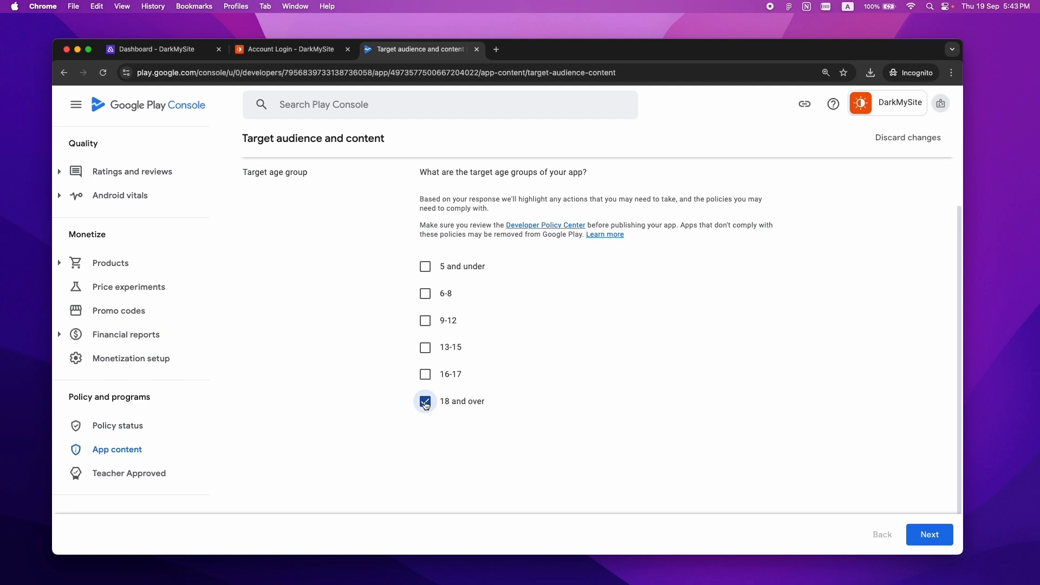
click(929, 535)
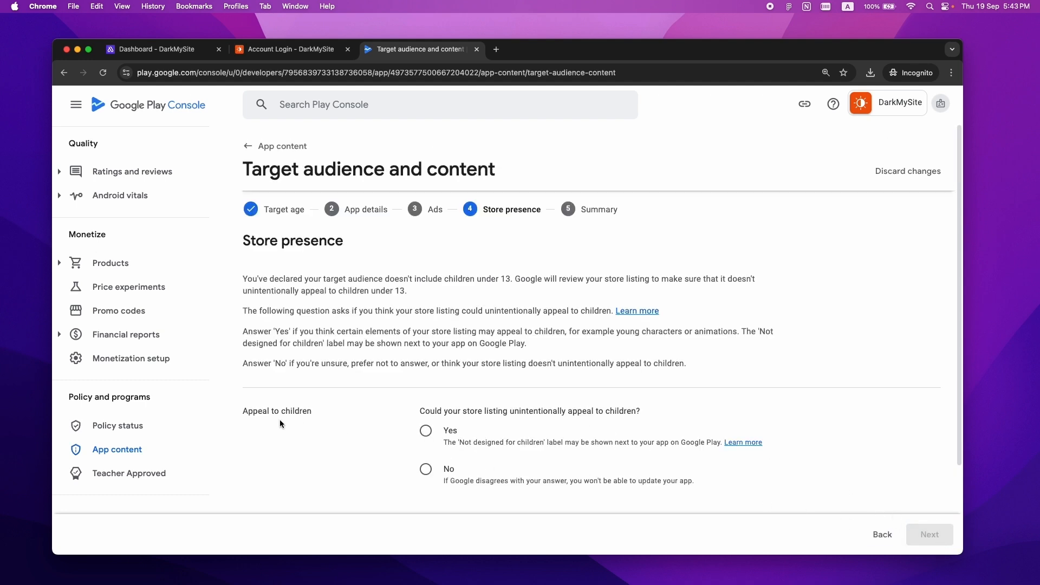
click(425, 469)
scroll(802, 488, down, 2)
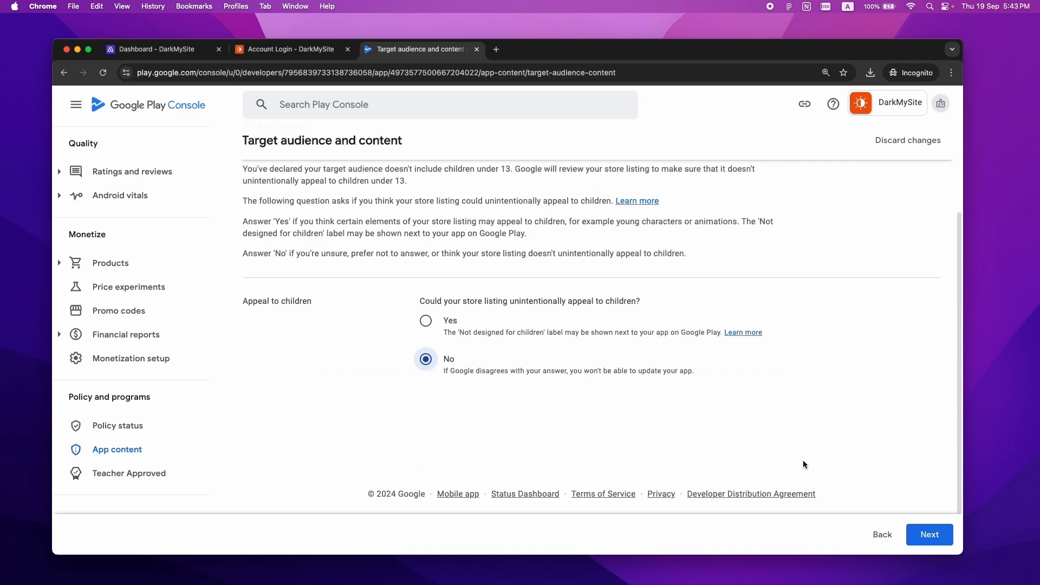
click(929, 535)
click(926, 536)
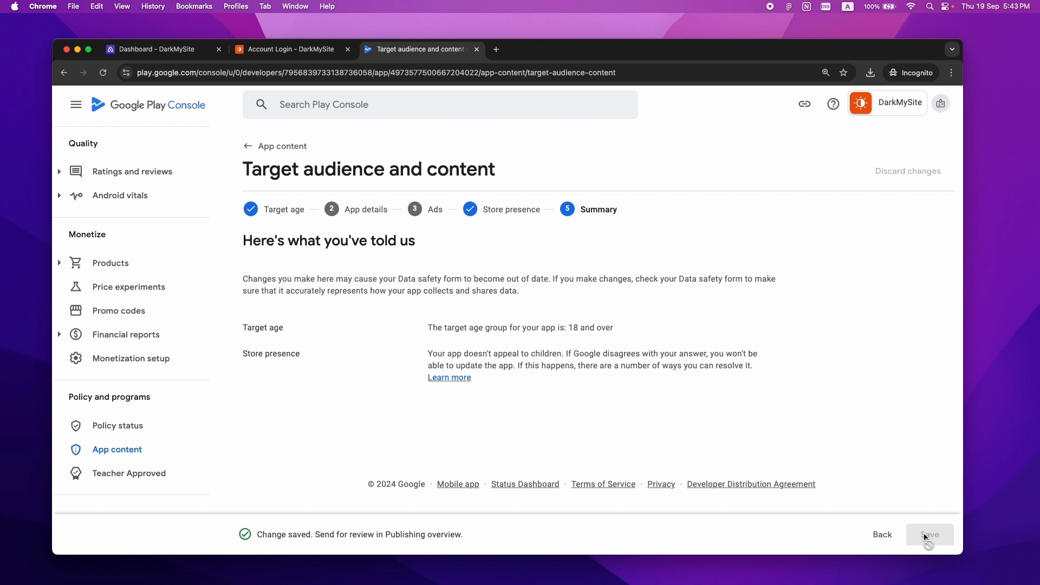
click(245, 146)
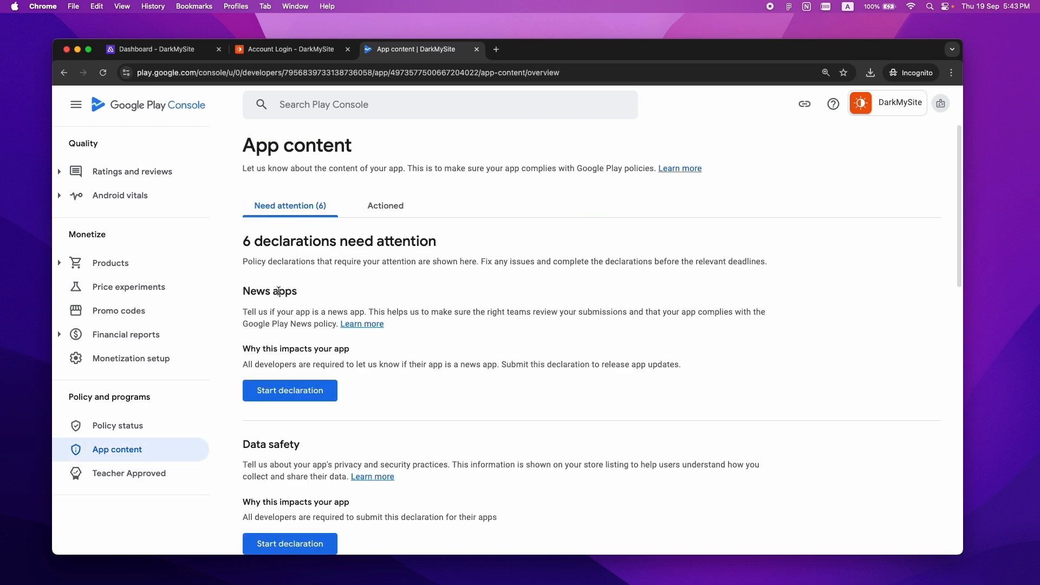
- Save the News apps declaration with No selected
click(284, 401)
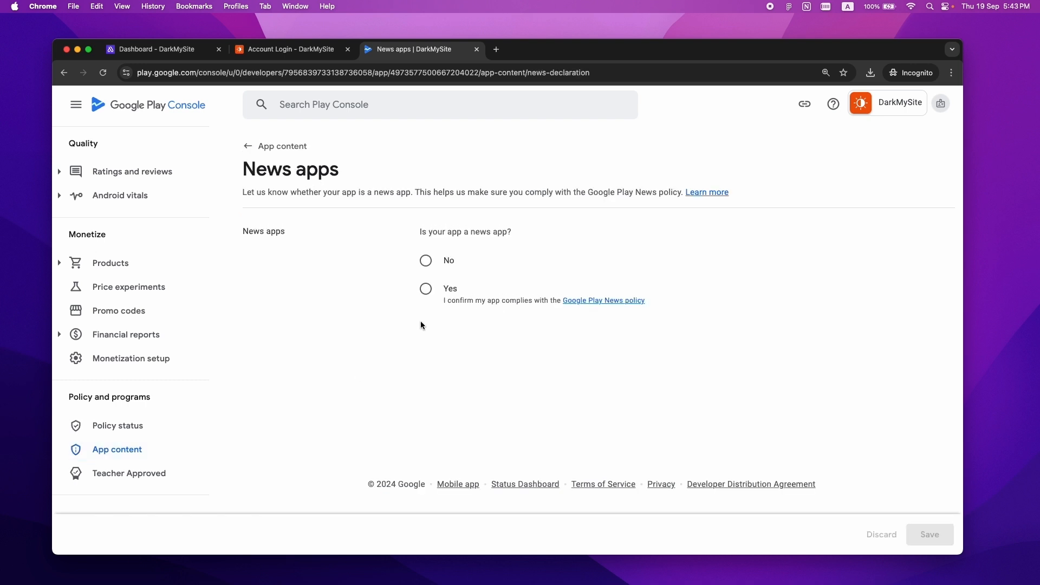
click(427, 261)
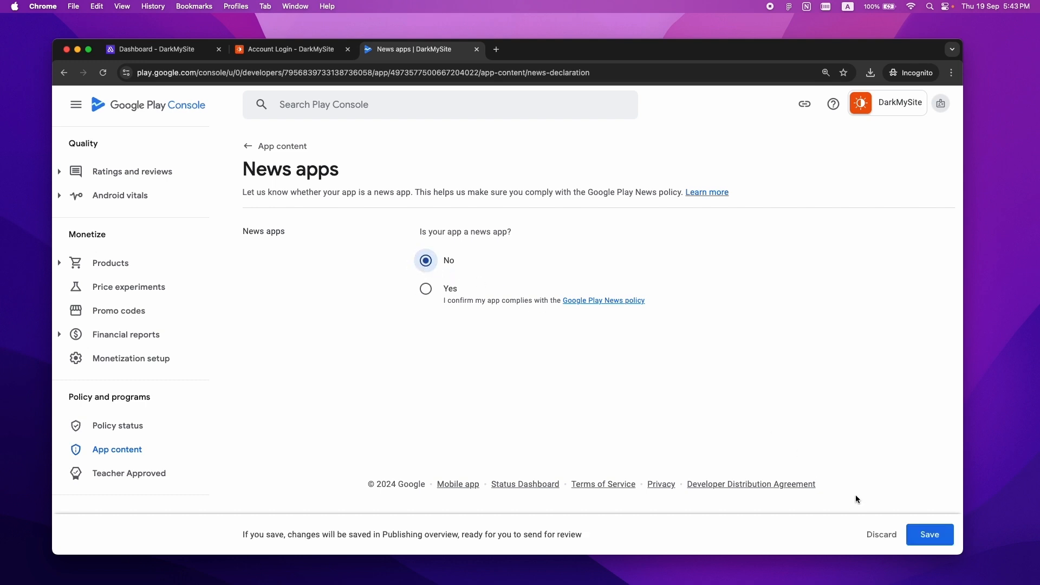
click(933, 537)
click(251, 147)
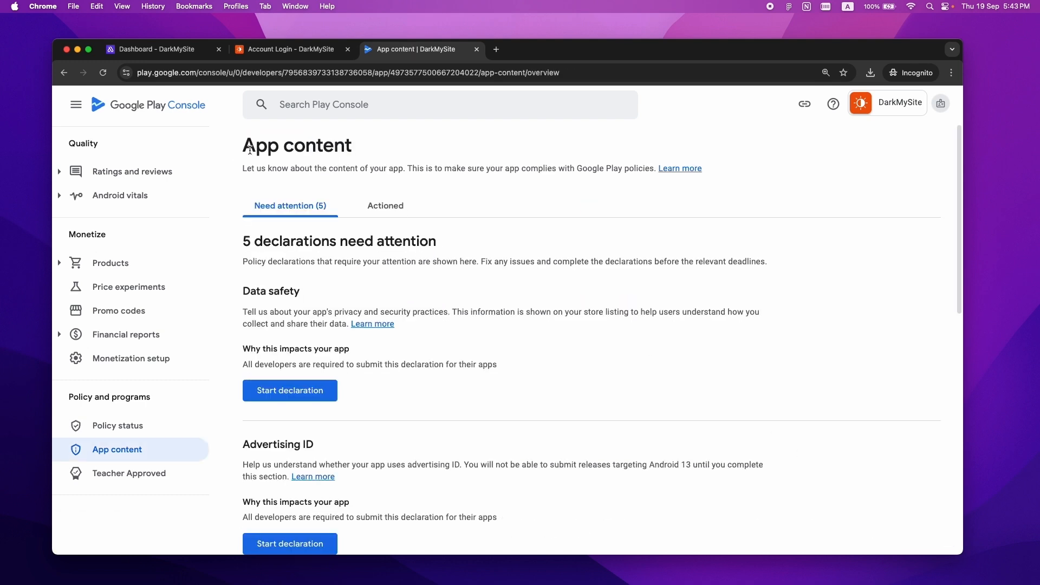
- Begin the Data safety form, moving past its introduction to data collection
click(300, 398)
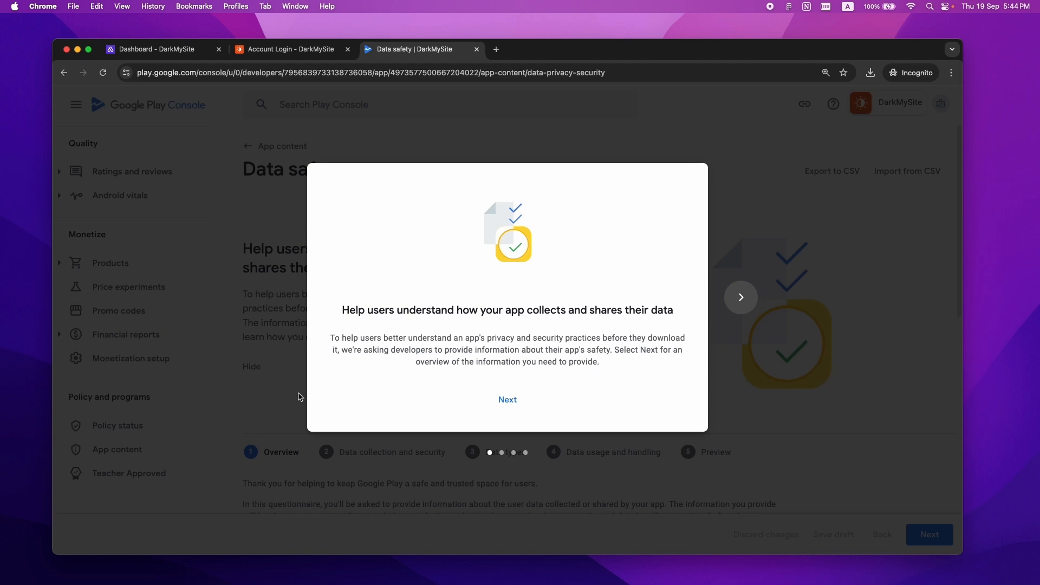
click(514, 402)
click(514, 398)
click(513, 398)
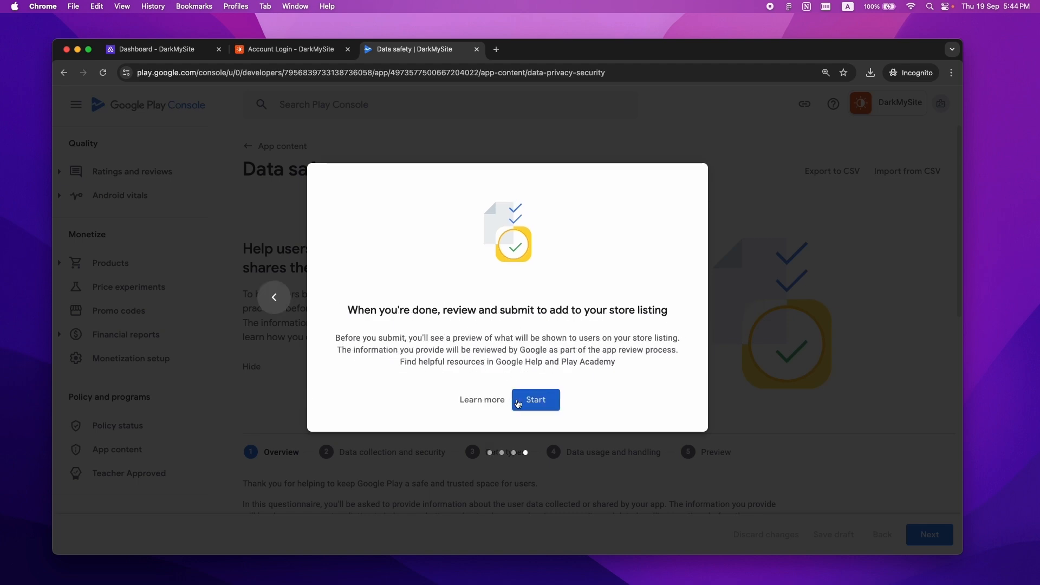
click(532, 403)
drag(960, 146, 970, 330)
click(930, 535)
- Answer No to collecting or sharing user data and save after the preview
scroll(914, 368, down, 7)
click(251, 326)
click(941, 526)
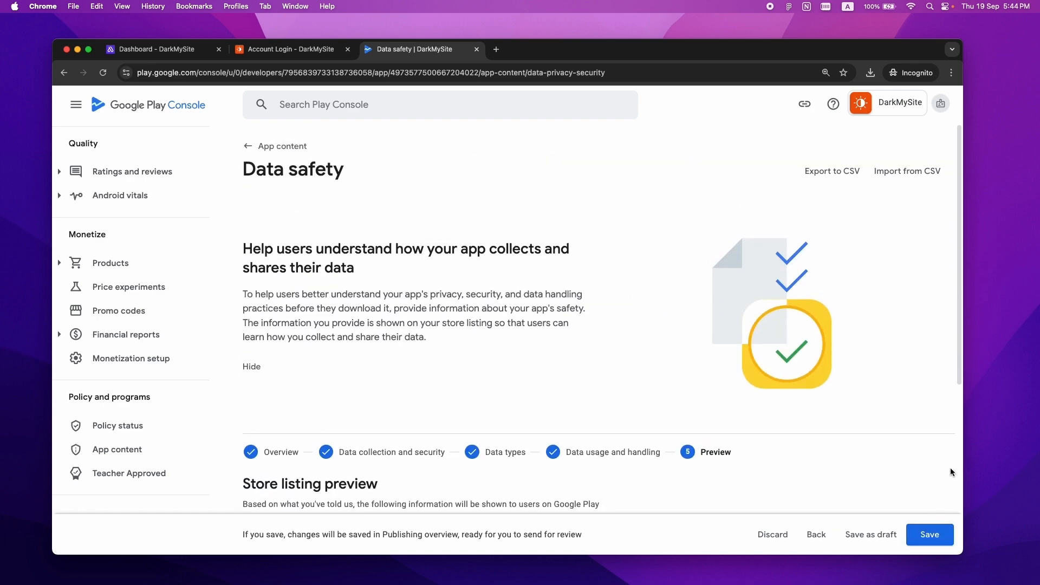
drag(962, 278, 971, 394)
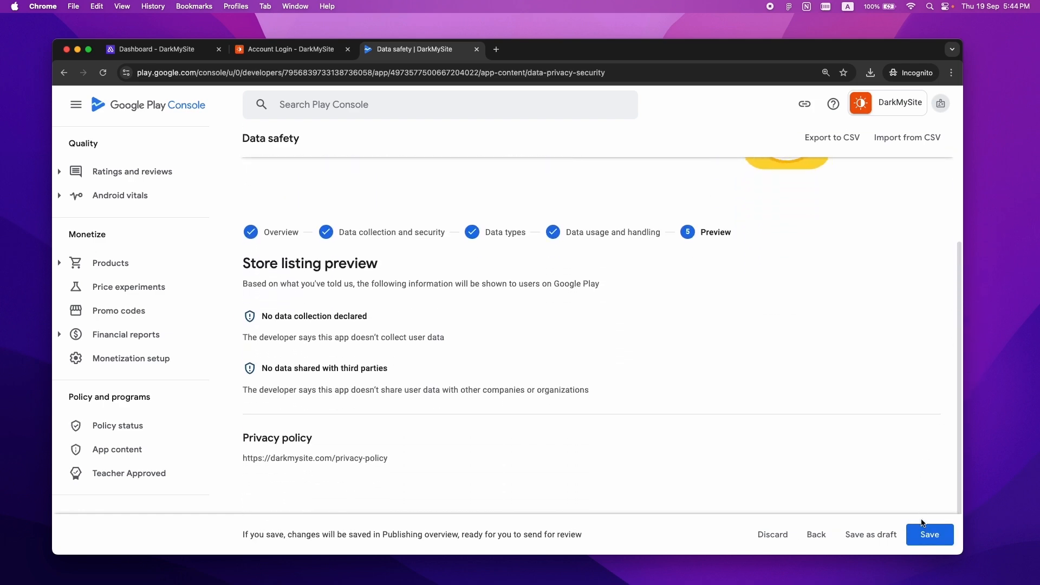
click(928, 535)
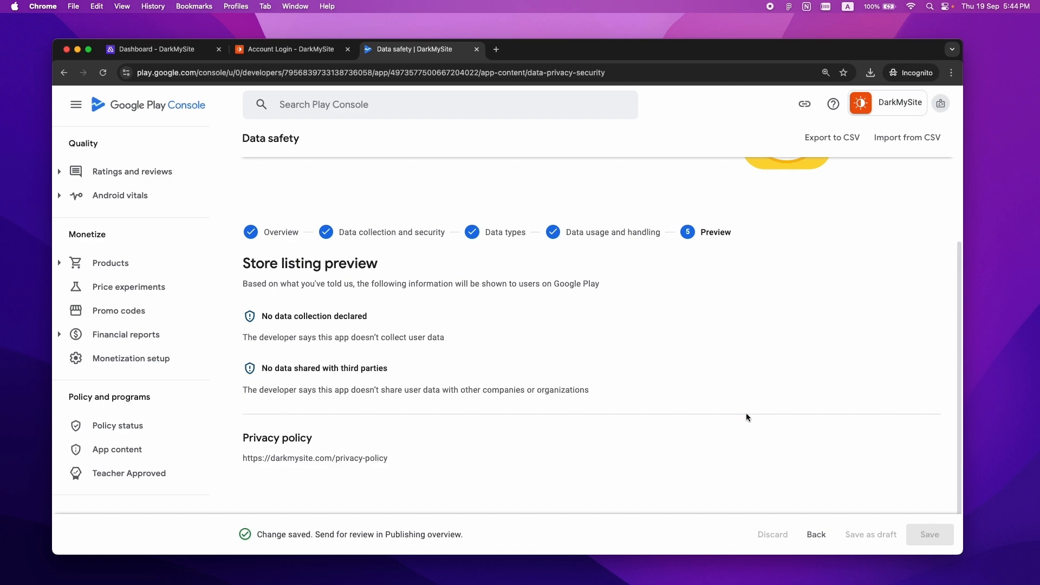
scroll(479, 265, up, 5)
click(251, 155)
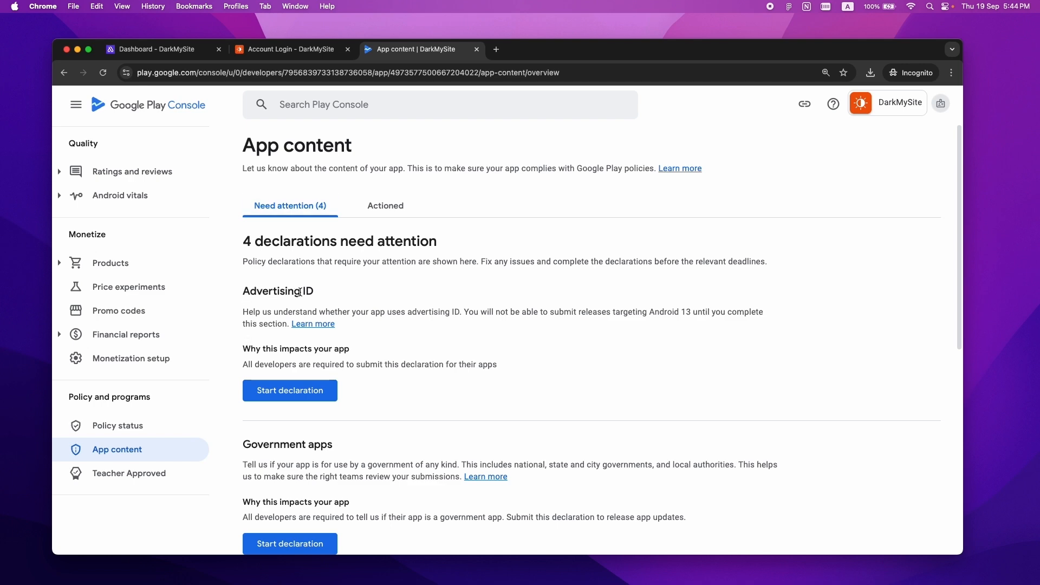
- Declare that the app does not use an advertising ID and save
click(313, 390)
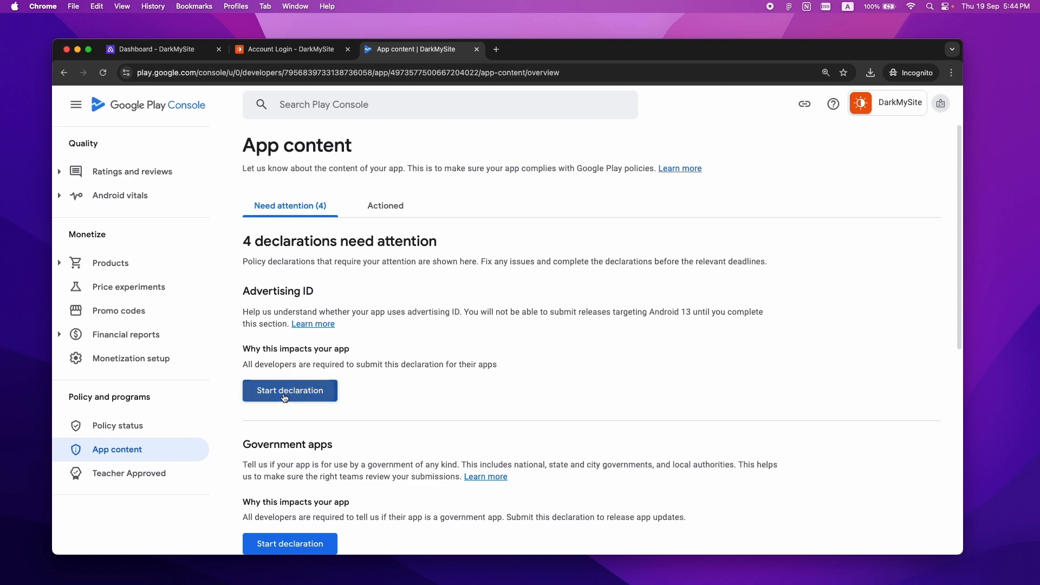
scroll(963, 162, down, 4)
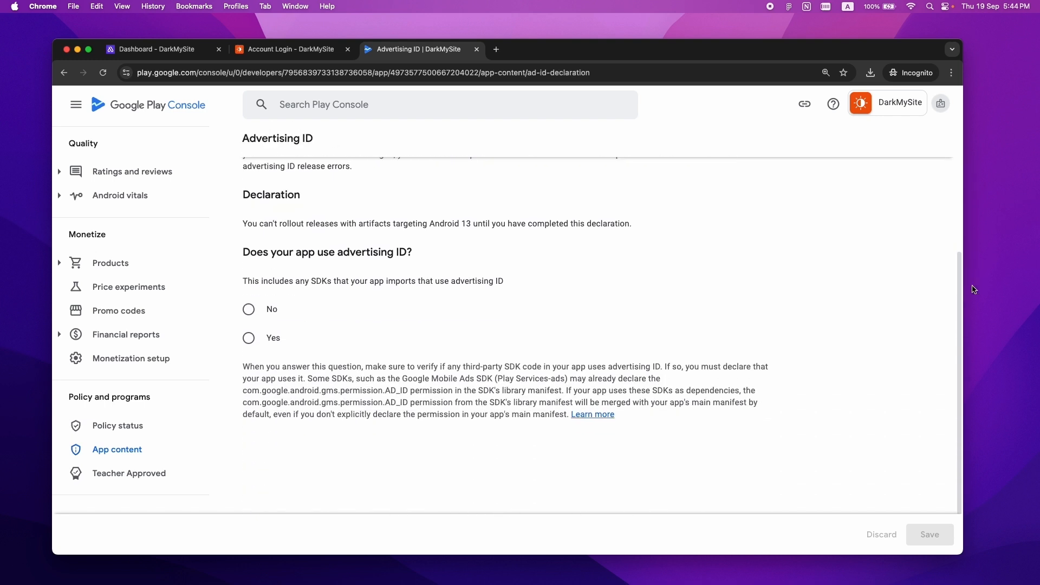
click(250, 310)
click(929, 528)
click(242, 140)
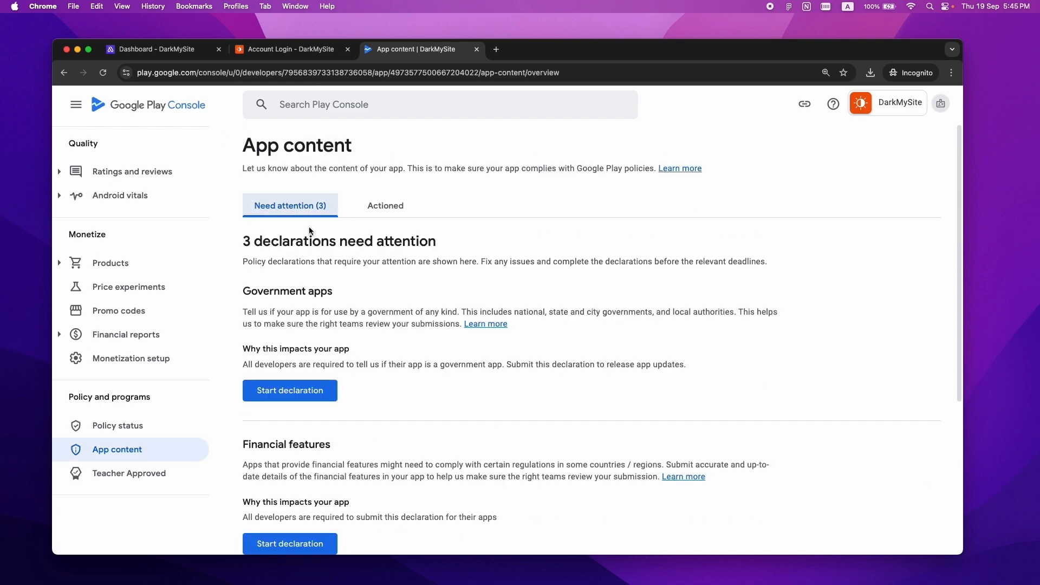
- Declare that the app is not a government app and save
click(306, 391)
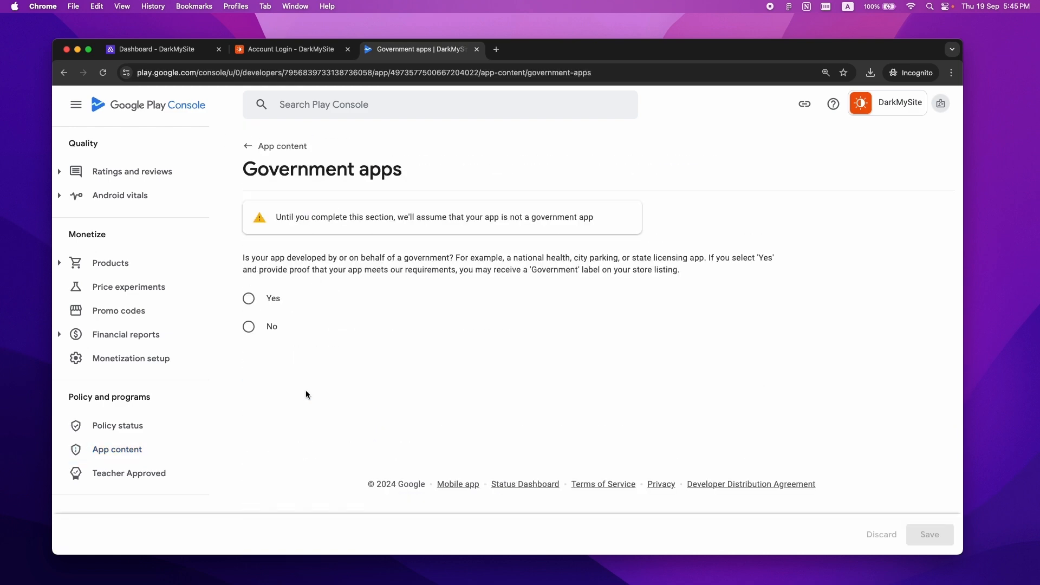
click(249, 326)
click(930, 535)
click(251, 146)
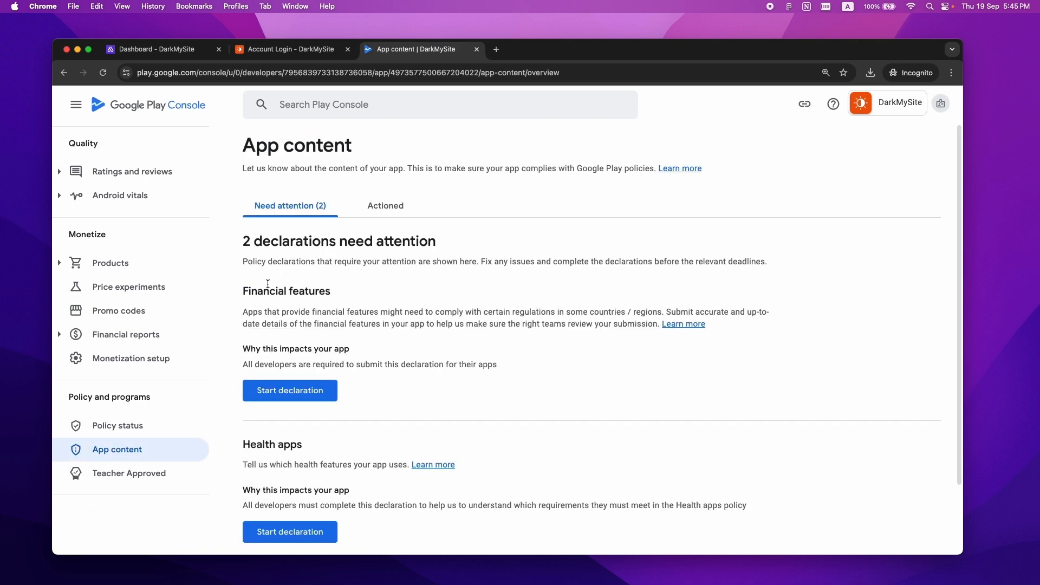
click(298, 392)
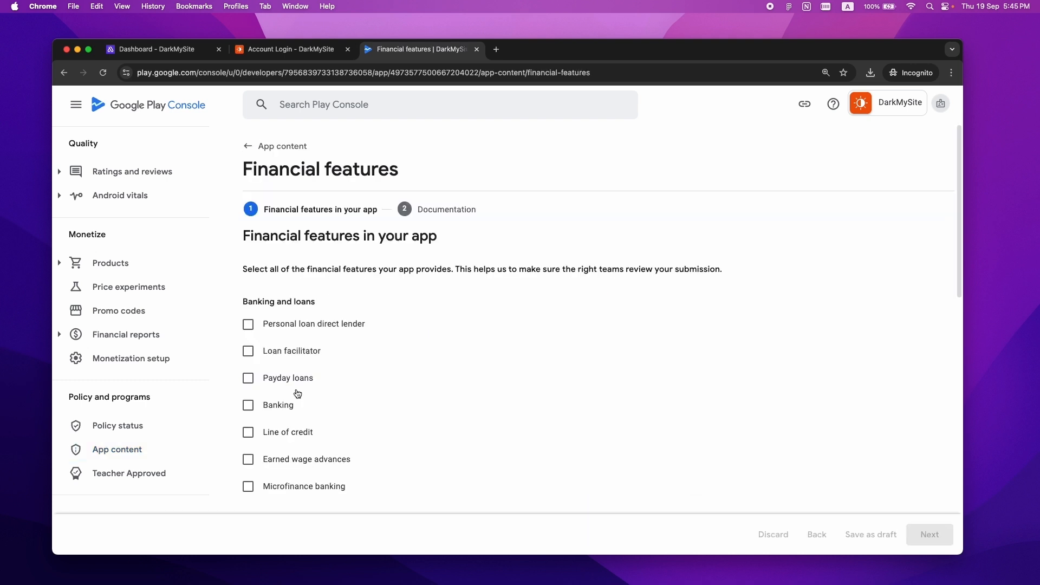
- Save the Financial features declaration as 'My app doesn't provide any financial features'
drag(962, 149, 973, 408)
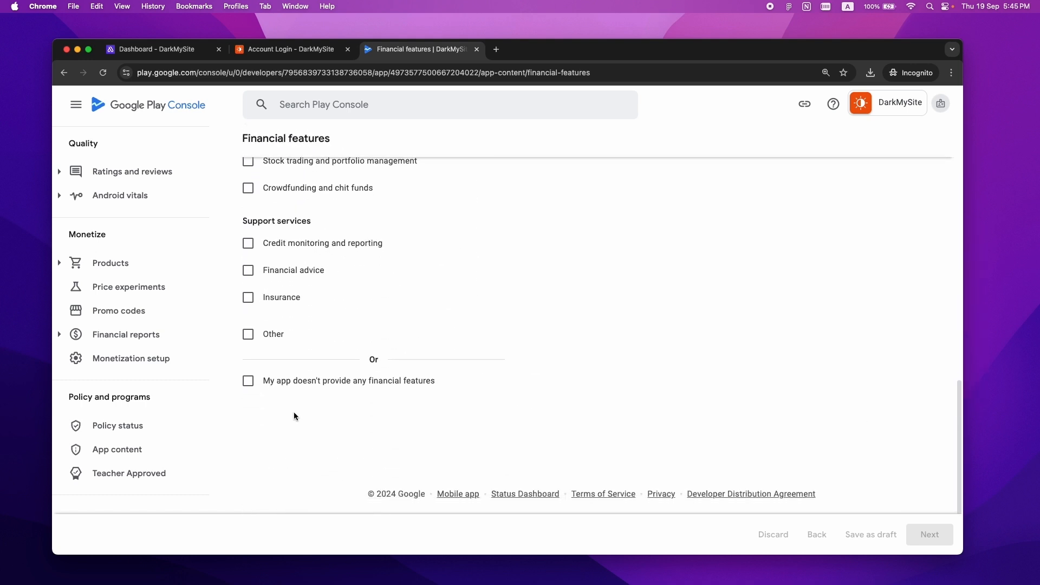
click(248, 381)
click(930, 535)
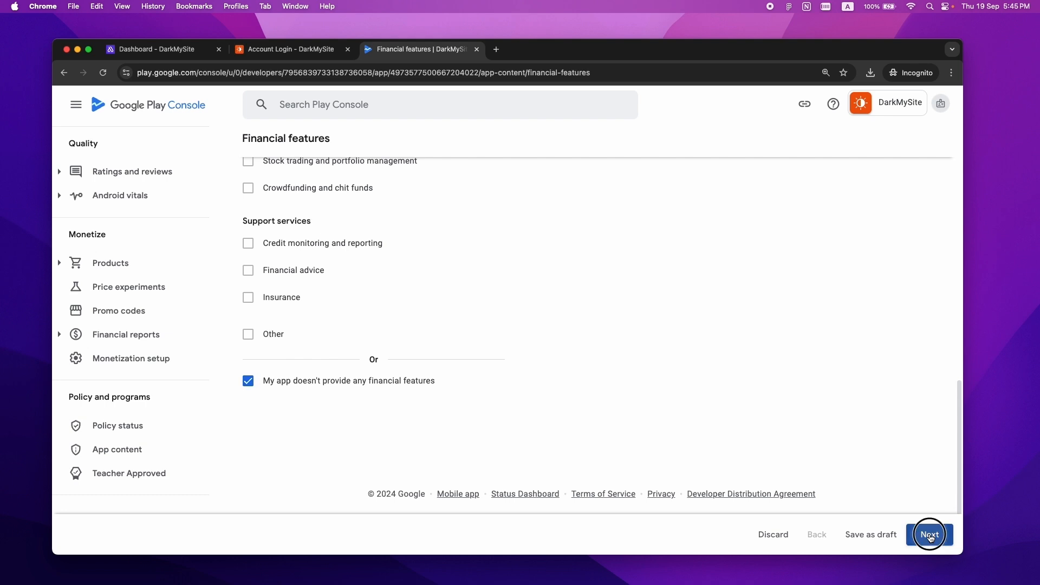
click(930, 536)
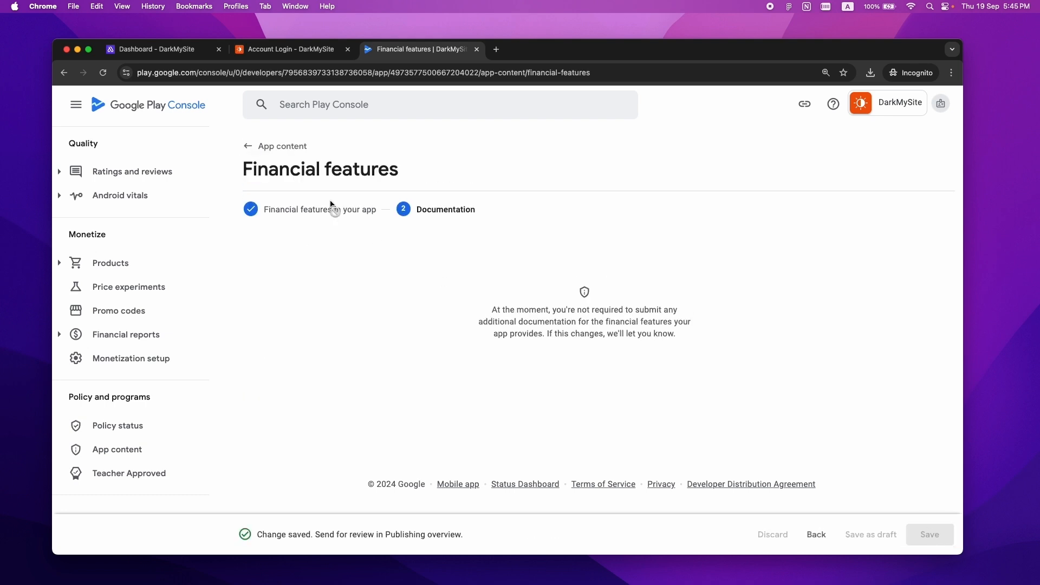
click(241, 147)
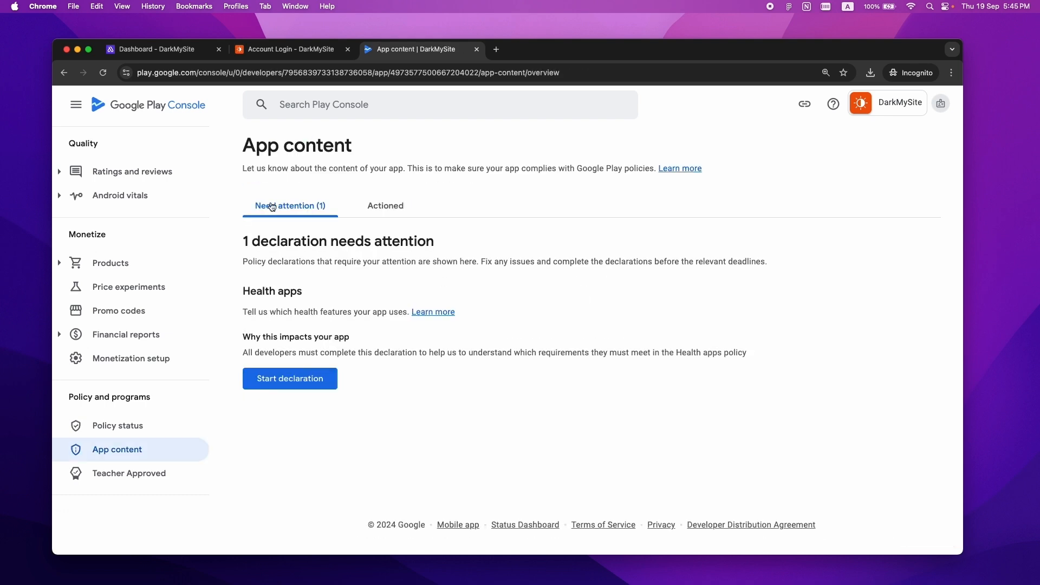
- Save the Health apps declaration as 'My app does not have any health features'
click(289, 385)
mouse_move(960, 189)
mouse_down()
mouse_move(966, 388)
mouse_move(551, 422)
mouse_up()
click(426, 443)
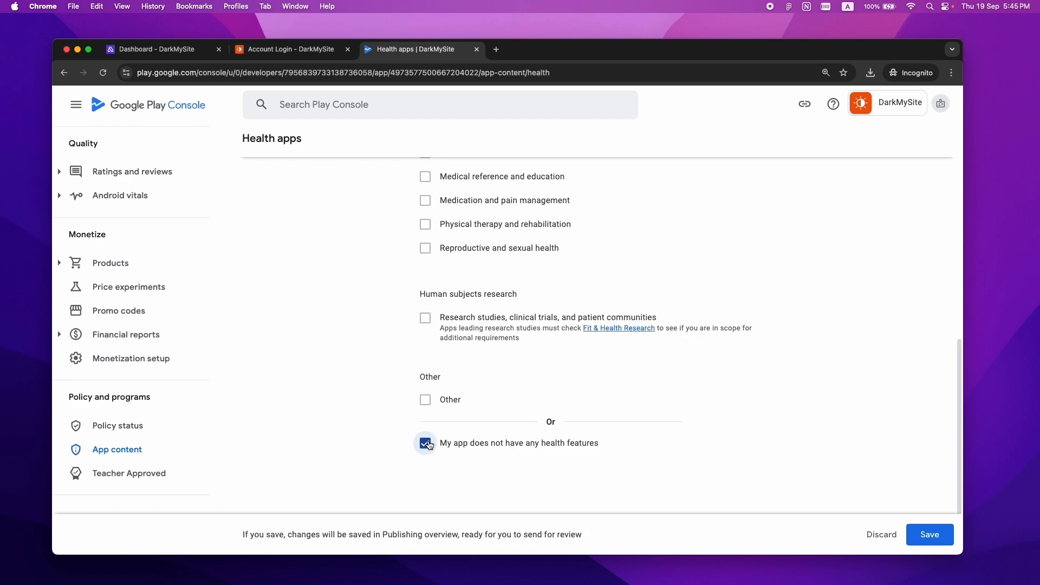
click(928, 534)
click(250, 148)
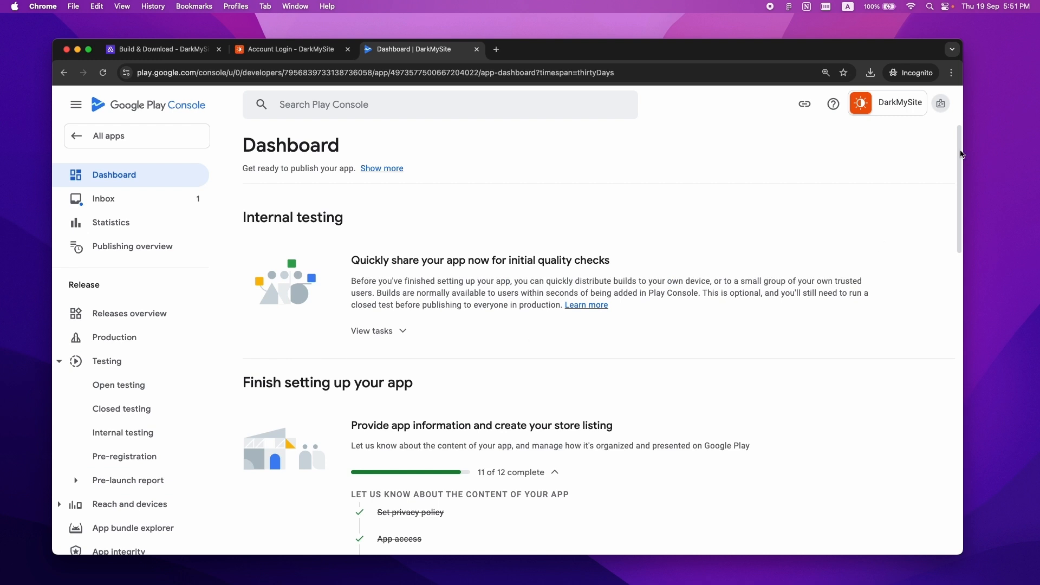
- Set the app category to Tools and save it
drag(962, 155, 962, 273)
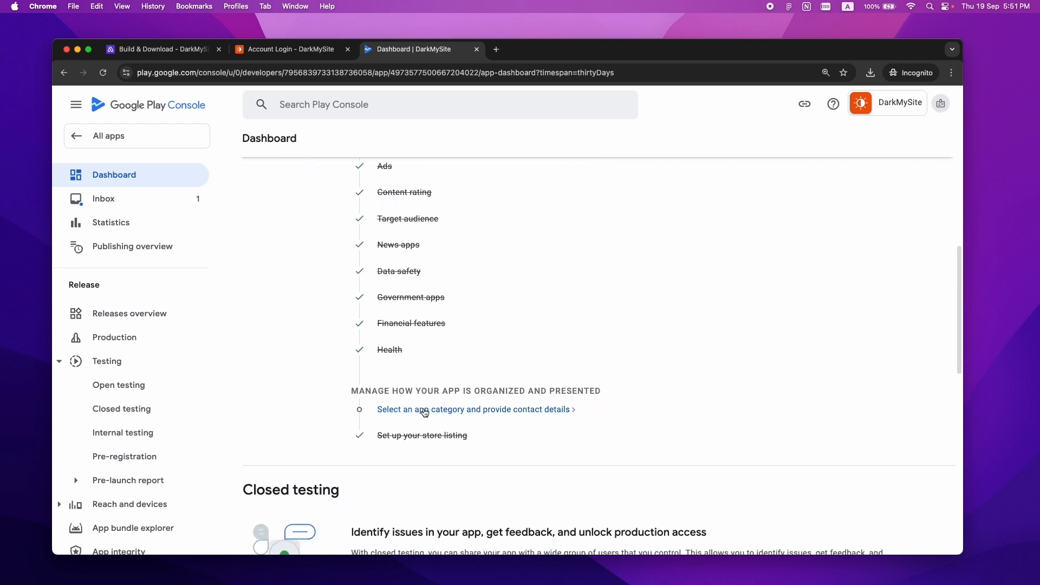
click(526, 412)
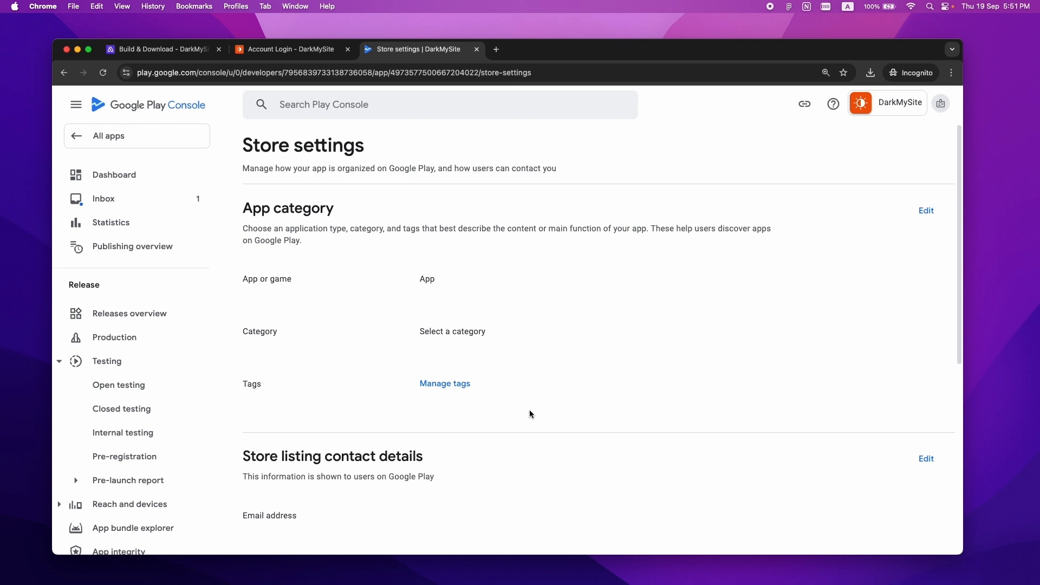
click(928, 215)
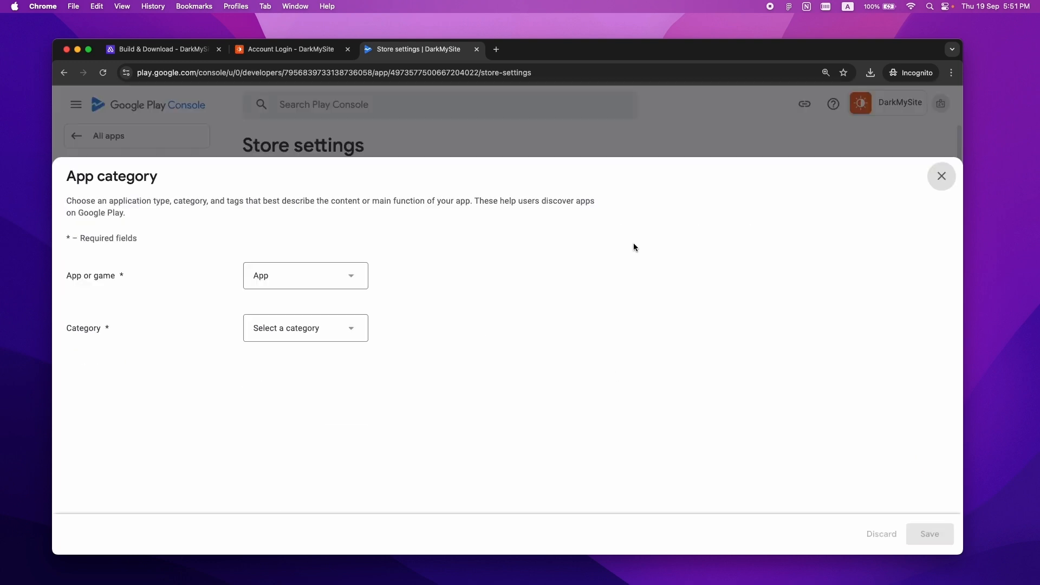
click(311, 327)
scroll(314, 293, down, 5)
click(304, 271)
click(929, 534)
click(942, 177)
- Enter the support e-mail address in the store listing contact details and save
drag(960, 172, 960, 298)
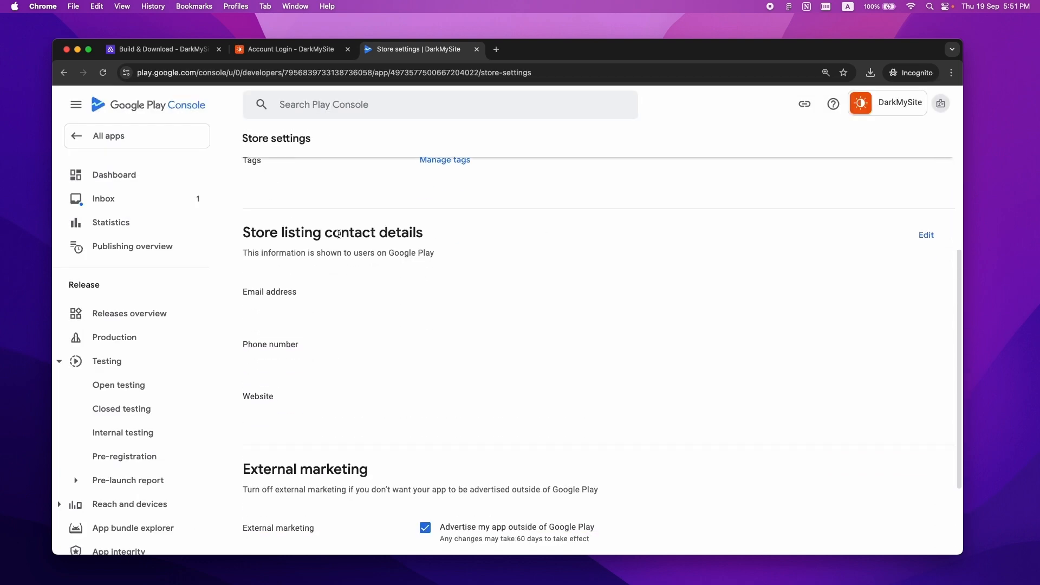
click(926, 235)
click(350, 262)
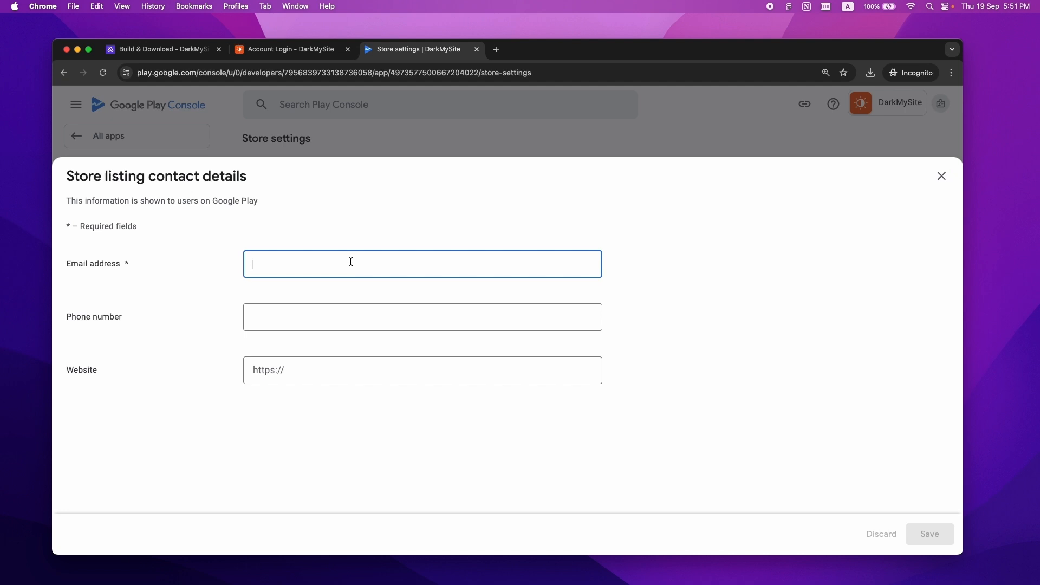
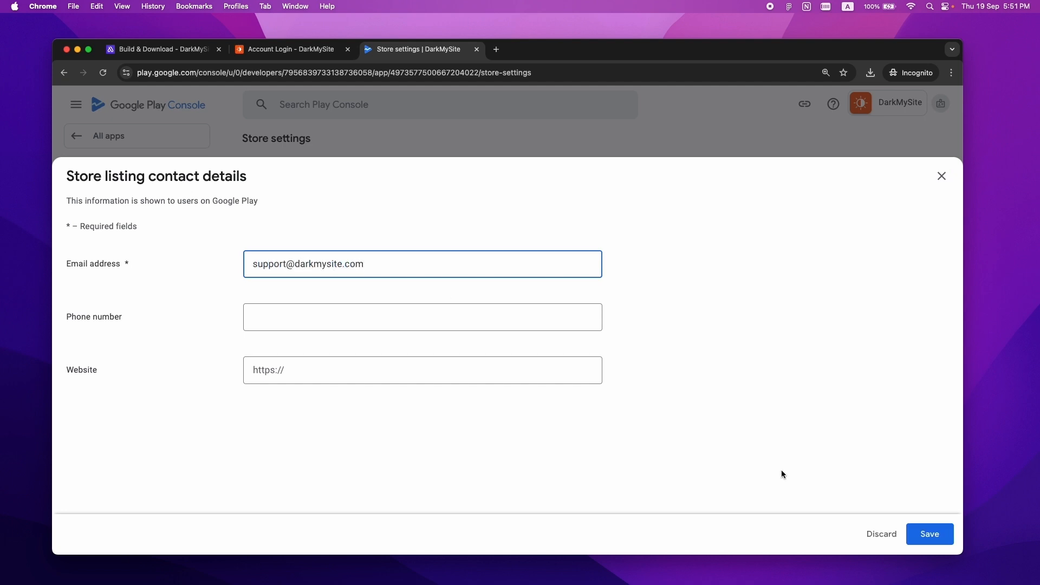
click(933, 539)
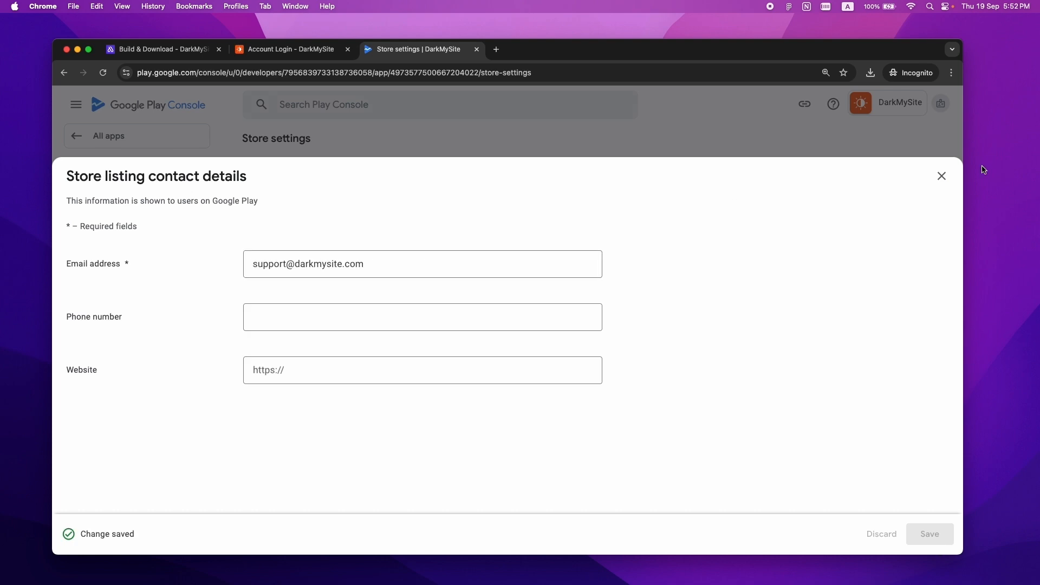
click(942, 175)
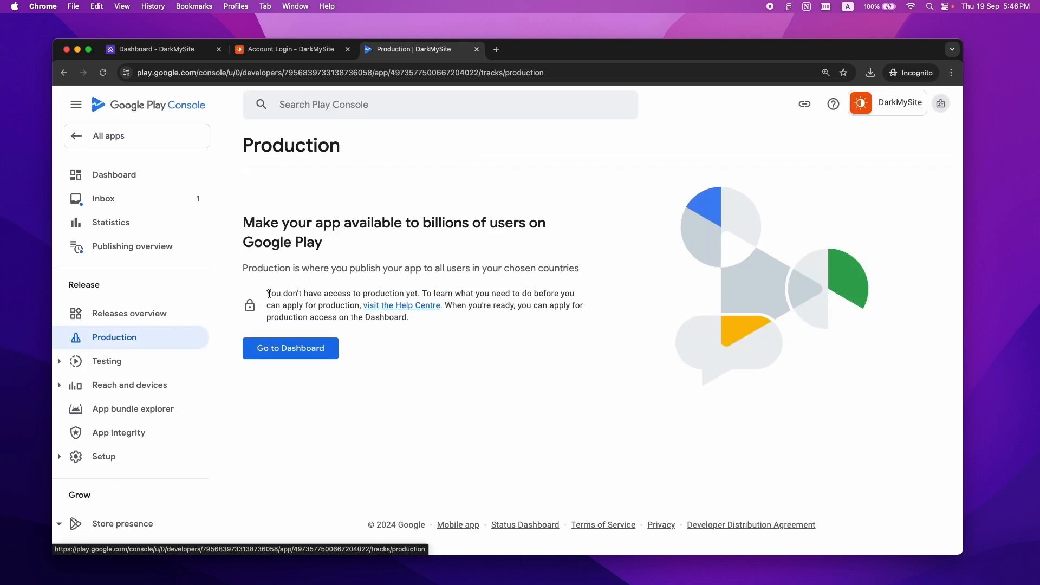
drag(269, 294, 422, 293)
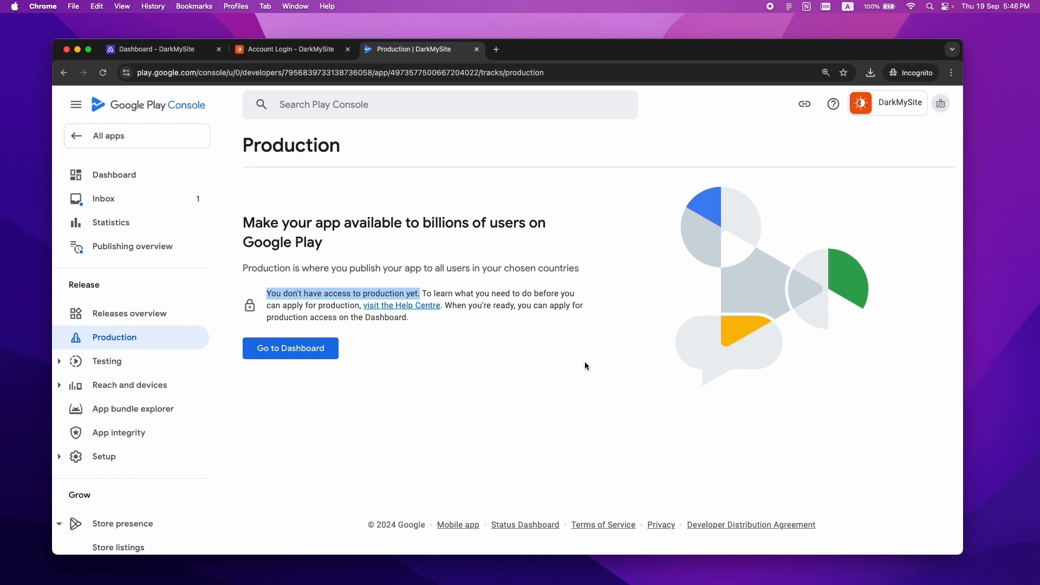
- Go to Testing > Closed testing and manage the Closed testing - Alpha track
click(60, 367)
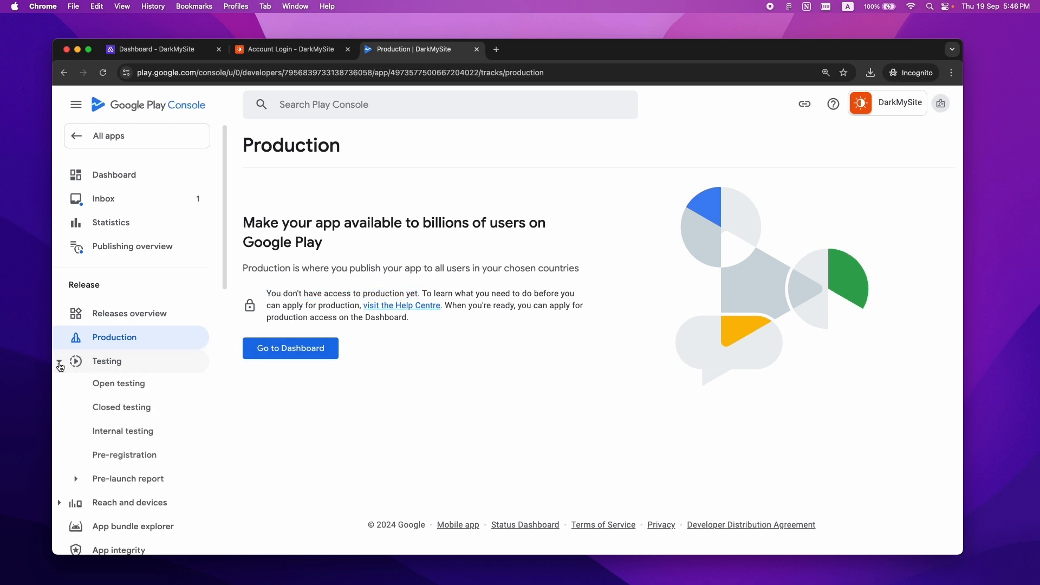
click(138, 414)
drag(246, 484, 395, 490)
click(388, 487)
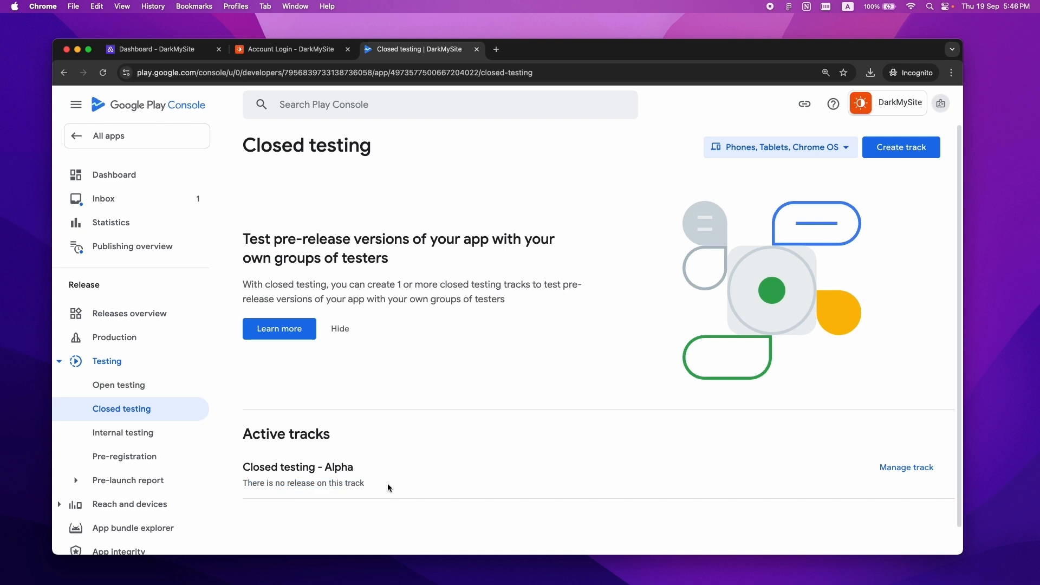
click(913, 476)
drag(960, 211, 962, 265)
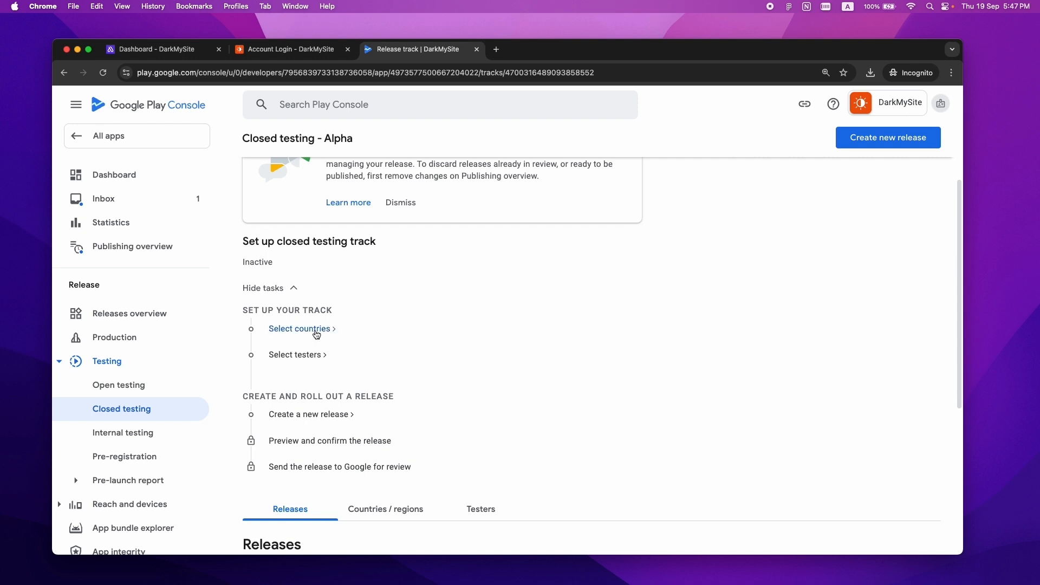
- Target all 177 countries and regions for the Alpha track and save
drag(961, 233, 959, 332)
click(365, 283)
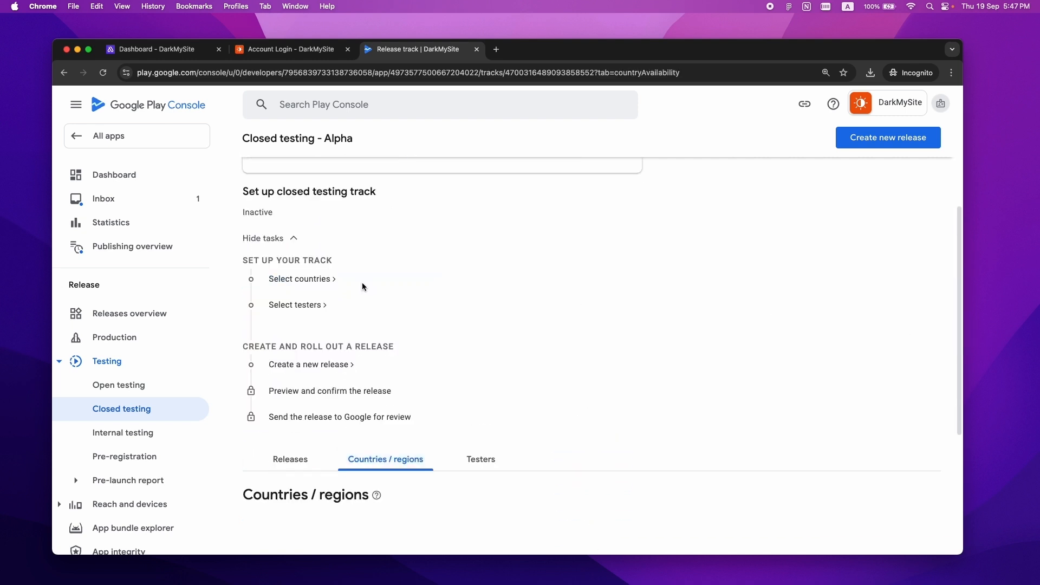
click(564, 411)
scroll(542, 412, down, 2)
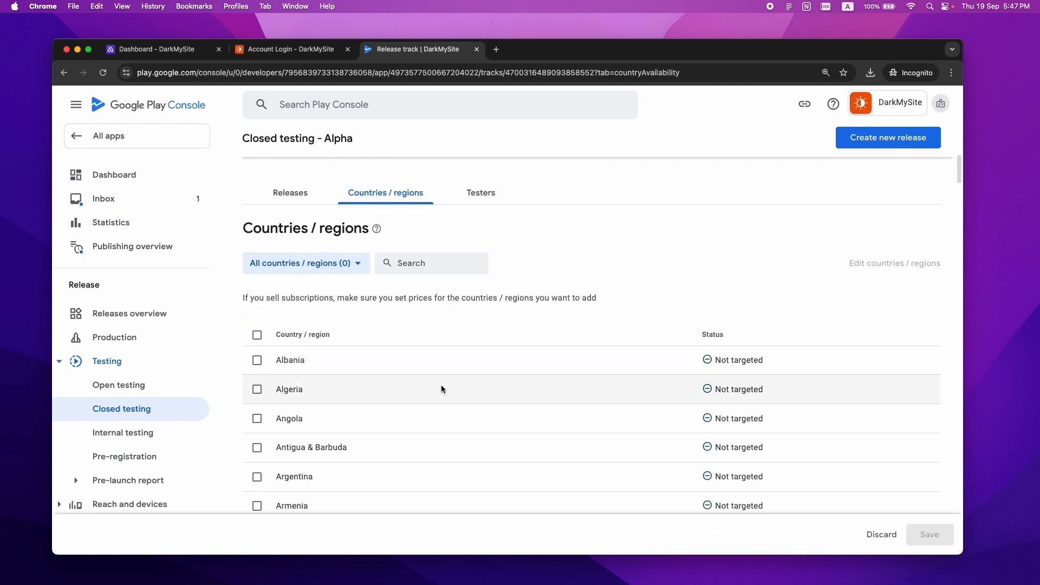
click(258, 338)
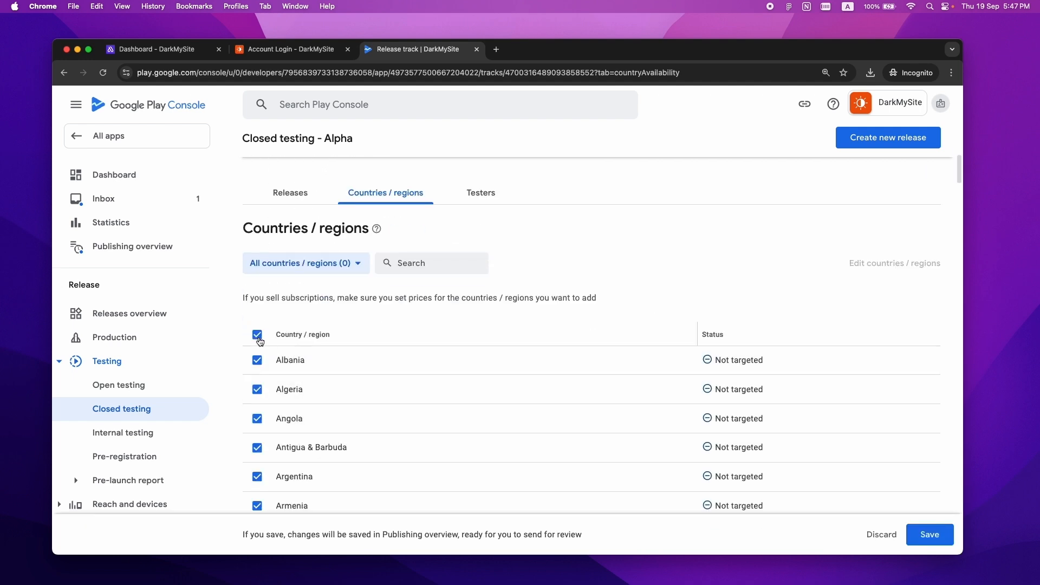
click(923, 539)
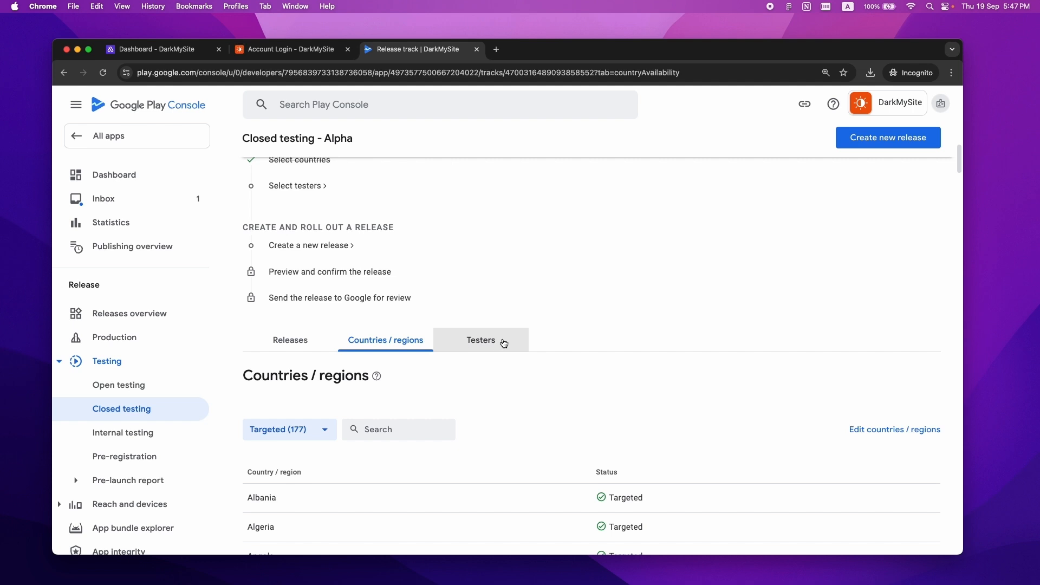
- Start a new tester email list named 'Group Name' for the Alpha track
click(482, 341)
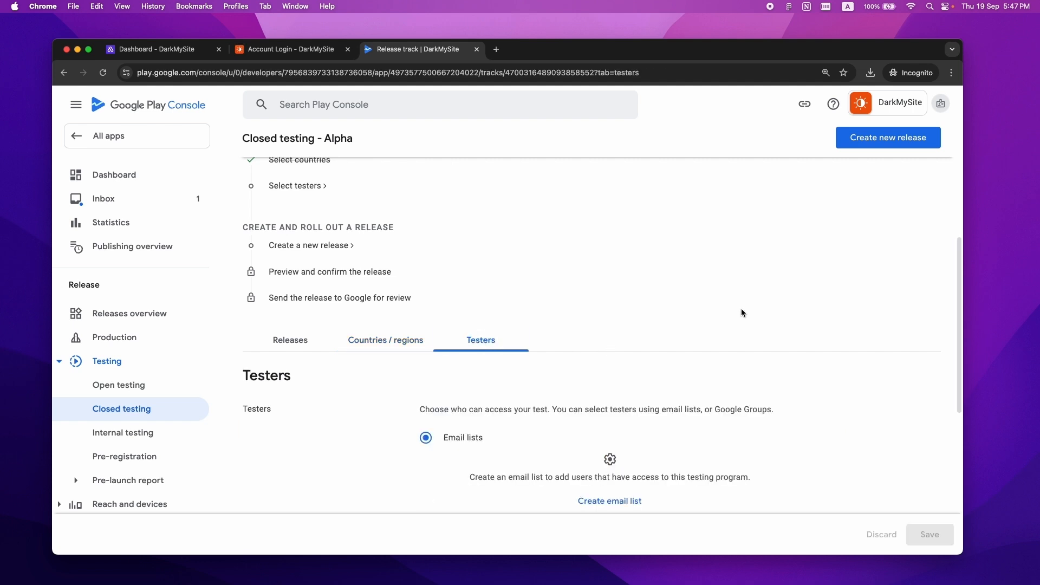
scroll(956, 254, down, 3)
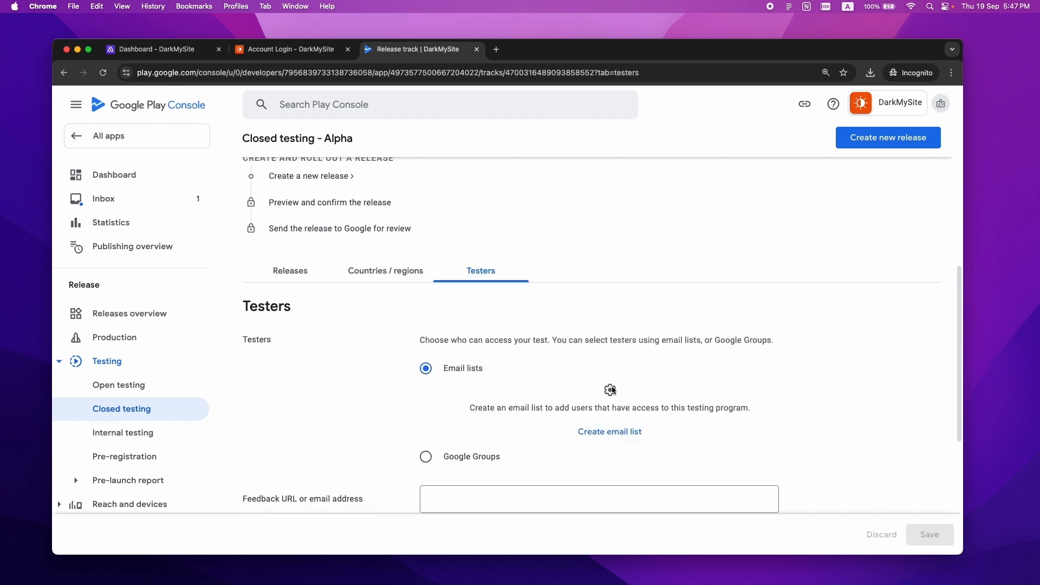
click(604, 434)
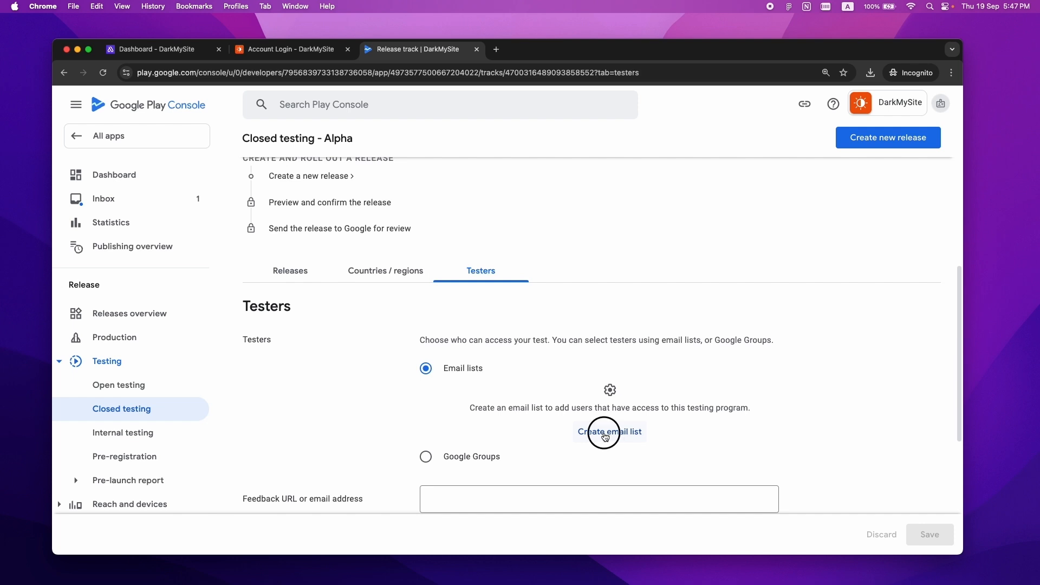
click(334, 255)
text(Group Name)
- Add two tester e-mail addresses, create the list and save it as the track's testers
click(356, 305)
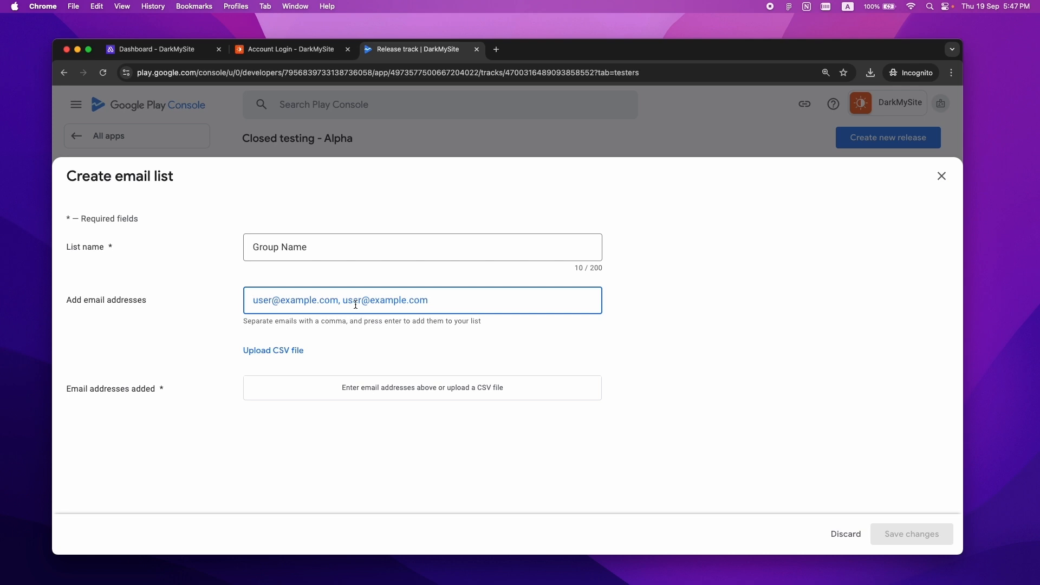
key(Return)
click(903, 539)
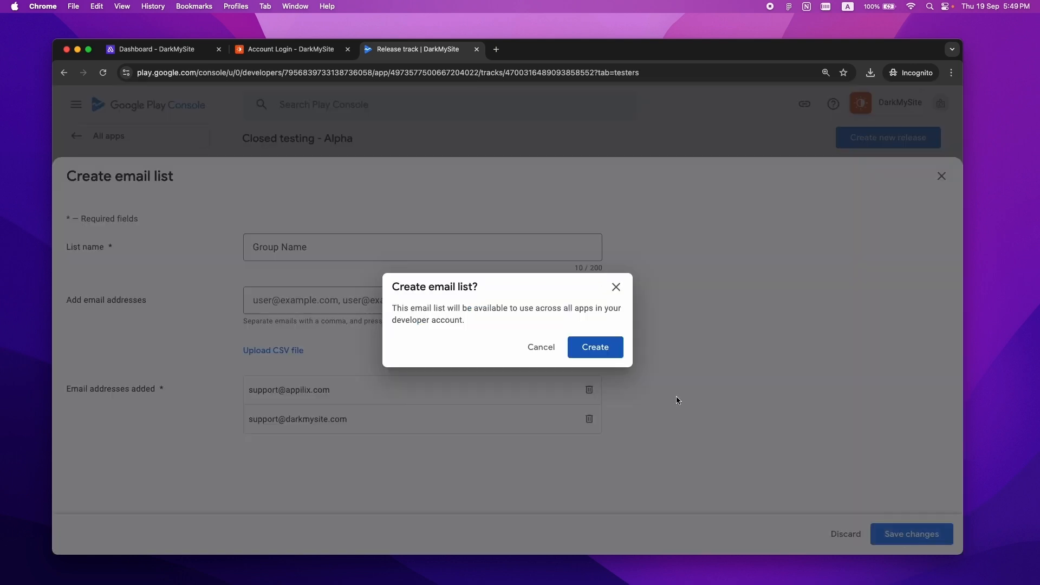
click(598, 349)
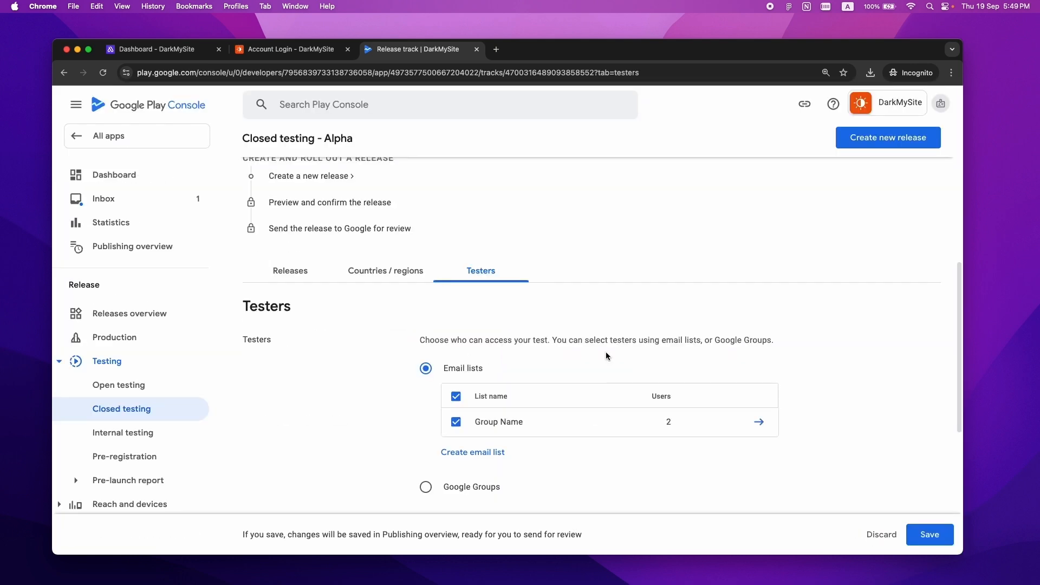
click(929, 535)
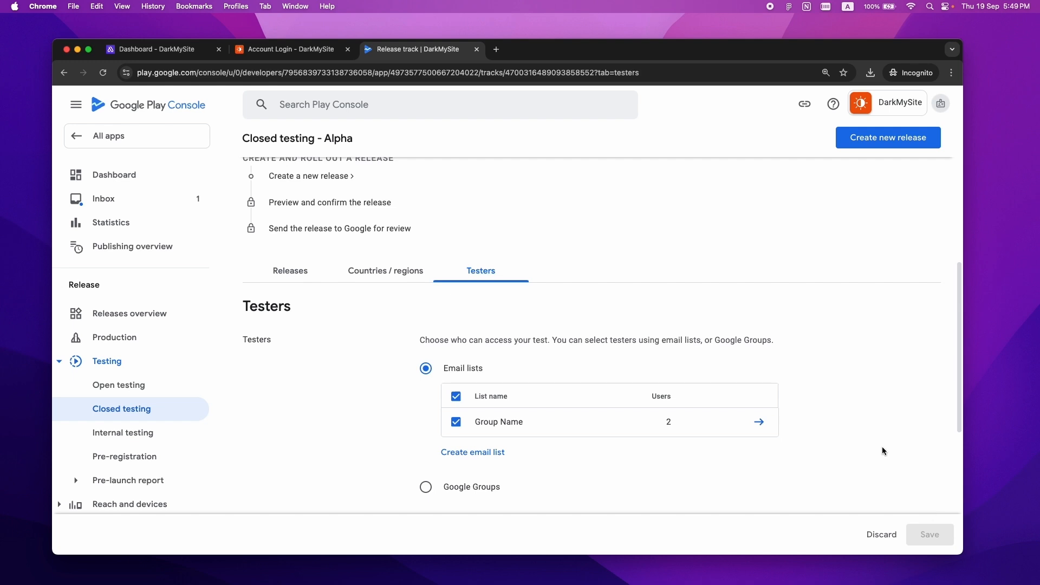
click(292, 295)
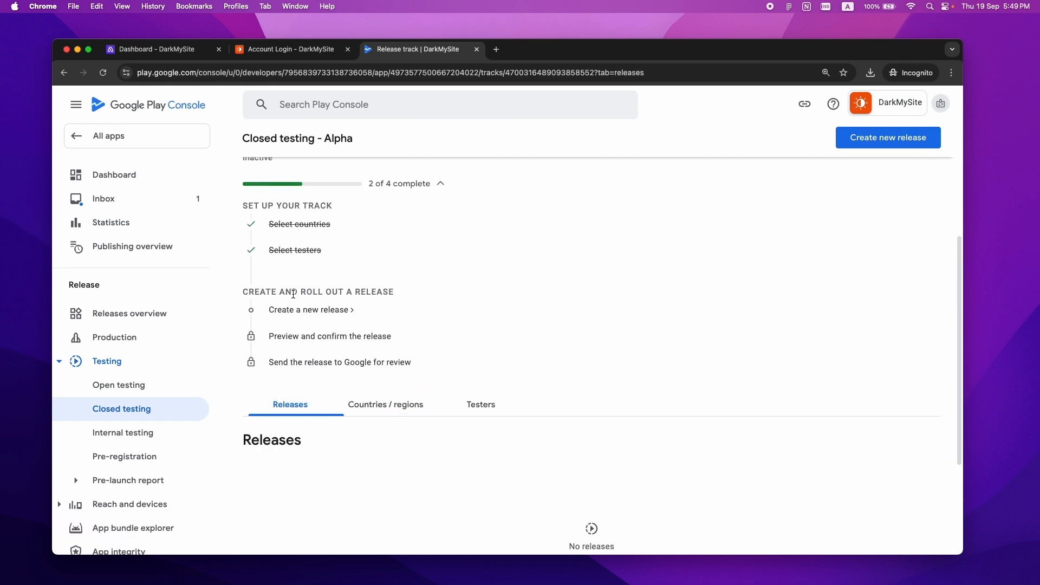
- Create a new closed testing release signed with a Google-generated app signing key
drag(963, 247, 962, 328)
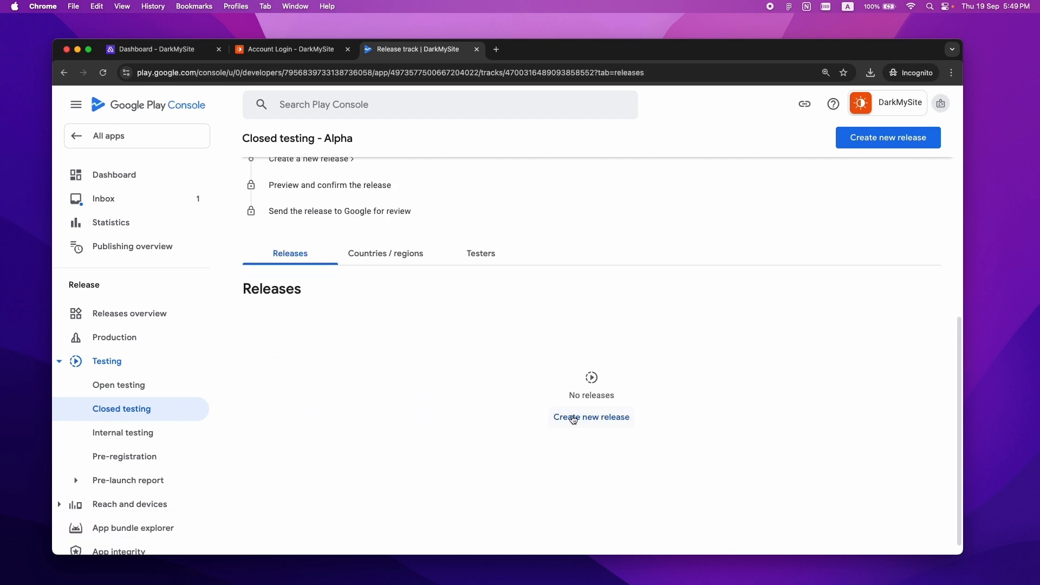
click(600, 422)
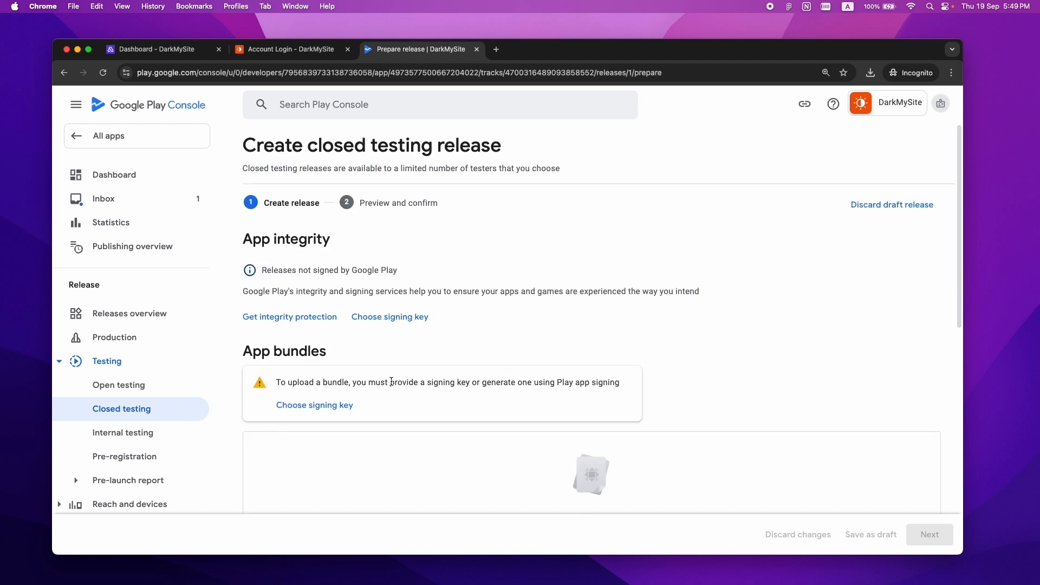
click(328, 410)
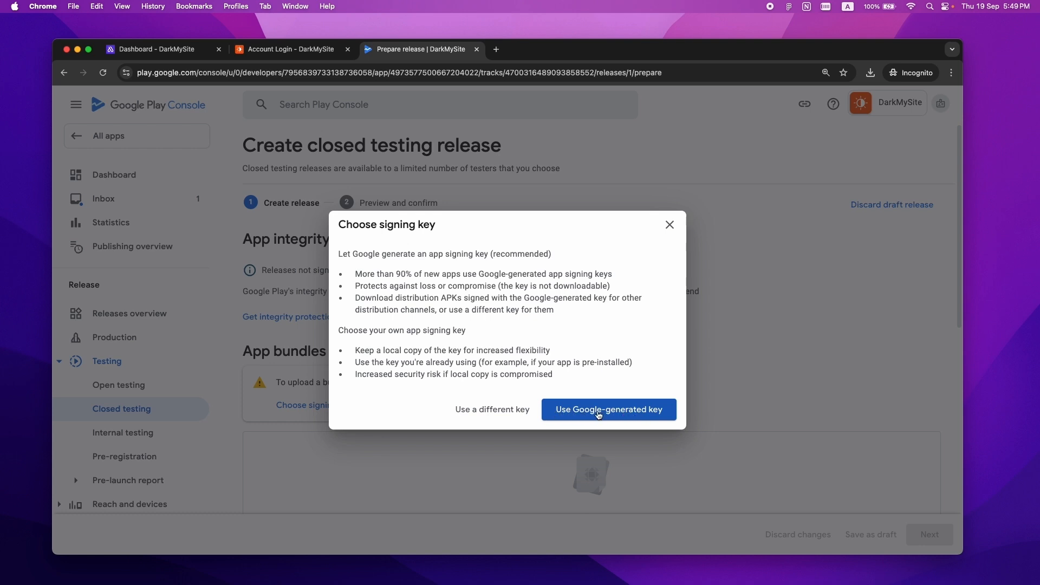
click(615, 415)
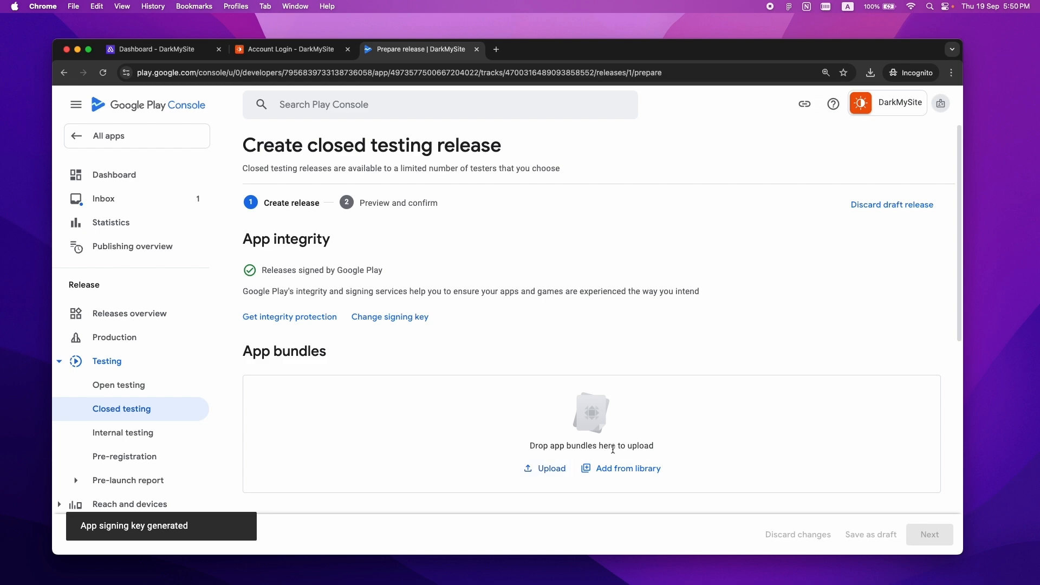
click(157, 49)
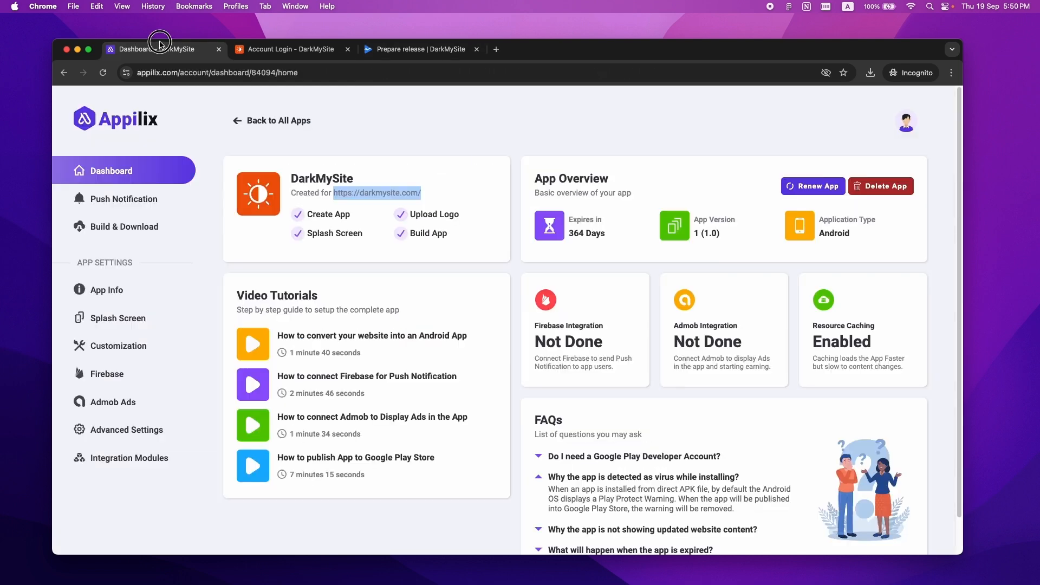
- Upload the DarkMySite .aab from Appilix's Build & Download page into the release as 1 (1.0)
click(132, 228)
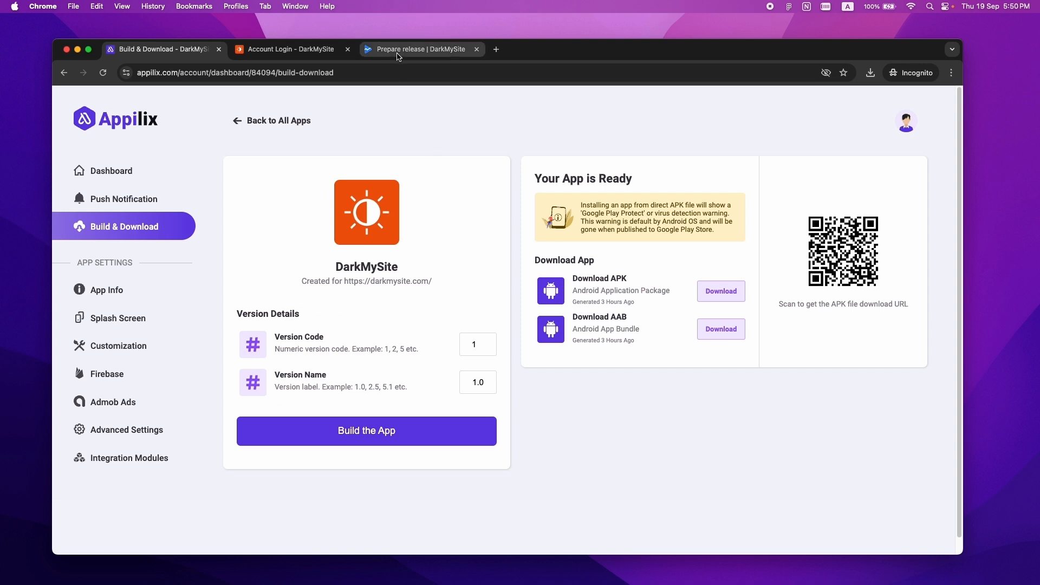
click(397, 53)
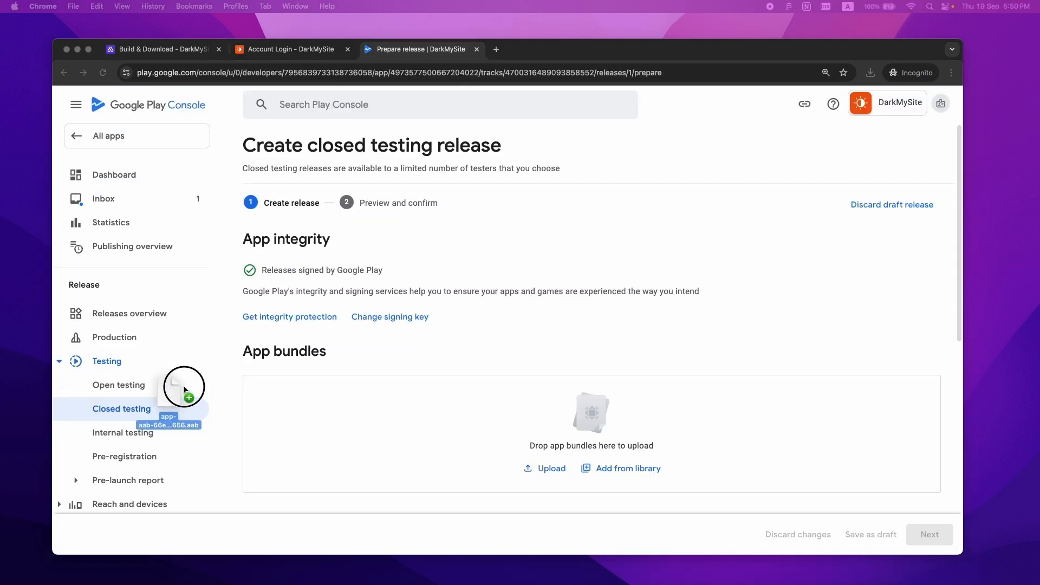
drag(185, 386, 464, 420)
drag(464, 420, 464, 420)
drag(958, 177, 966, 396)
- Review the debug-symbols warning, save the release, and go to the publishing overview
click(930, 534)
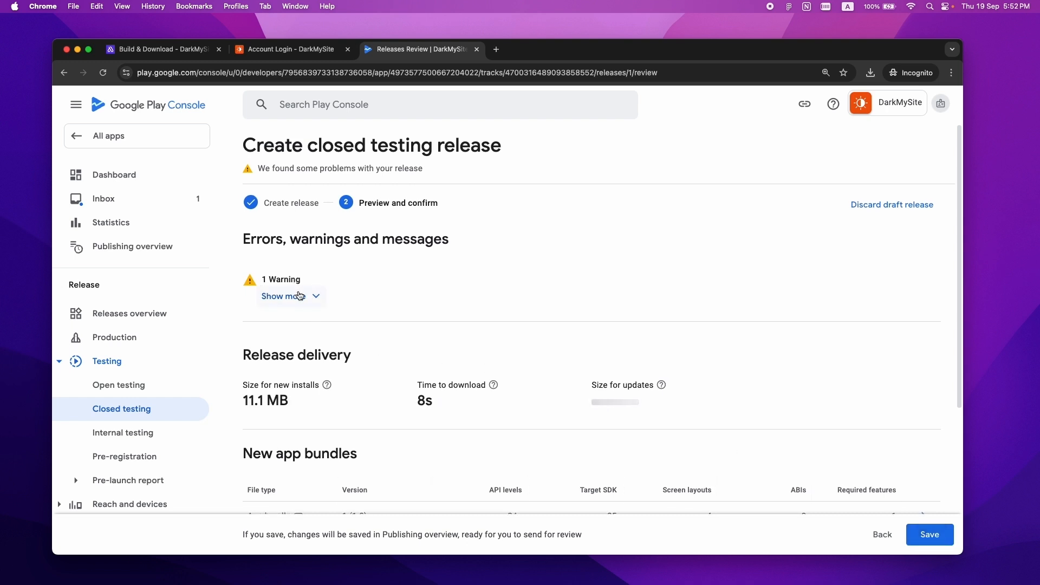
click(296, 297)
drag(289, 355, 794, 360)
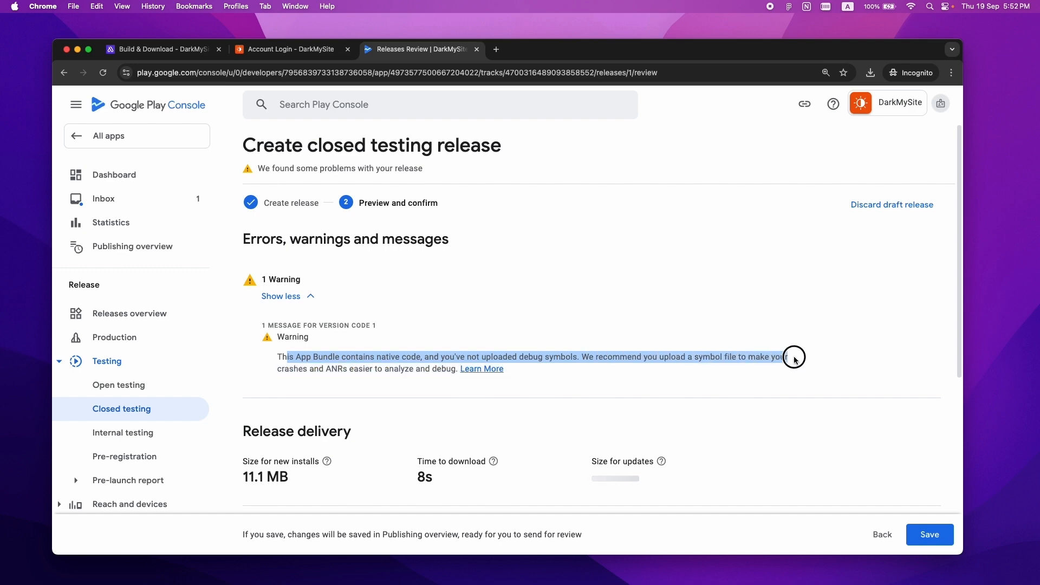
click(866, 360)
scroll(959, 380, down, 5)
click(929, 534)
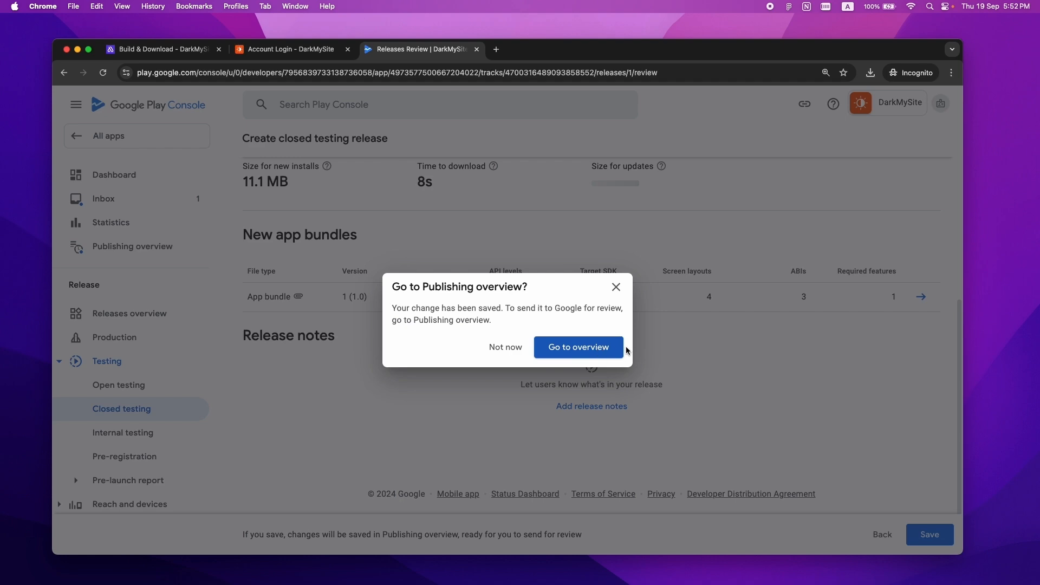
click(574, 352)
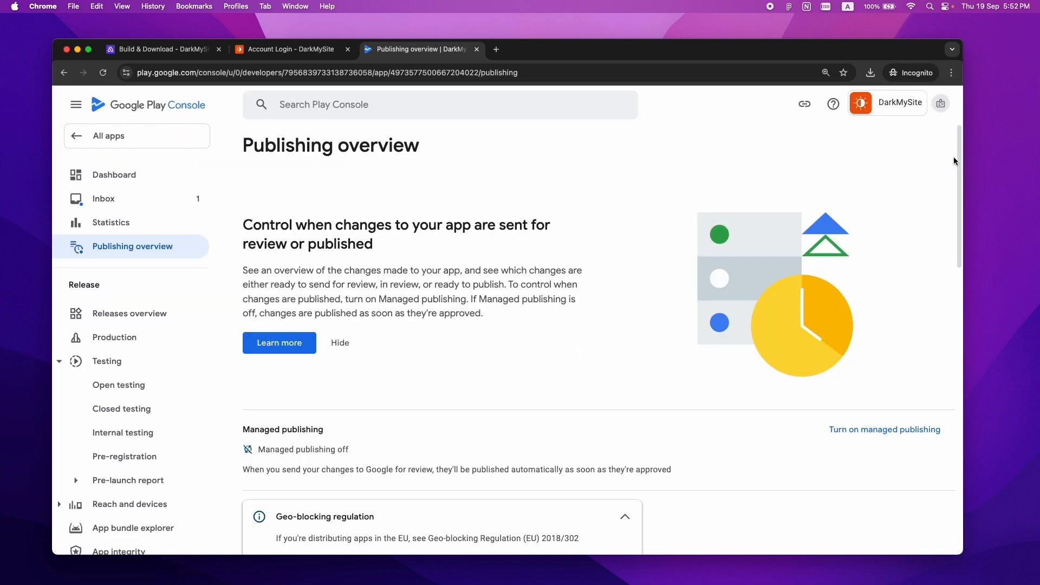
- Submit DarkMySite's 12 pending changes for Google review and confirm the submission
drag(958, 148, 969, 278)
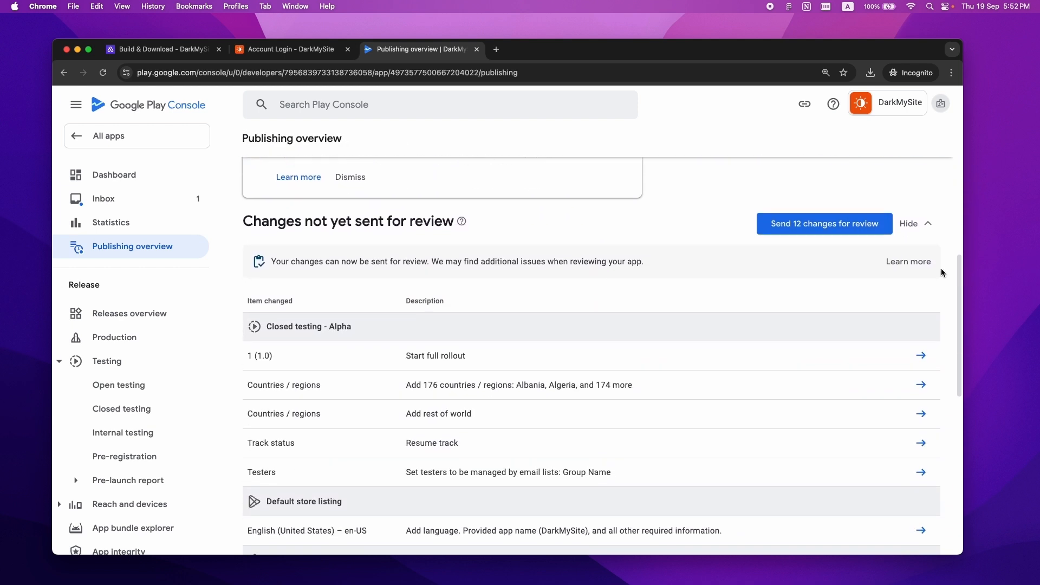
click(827, 223)
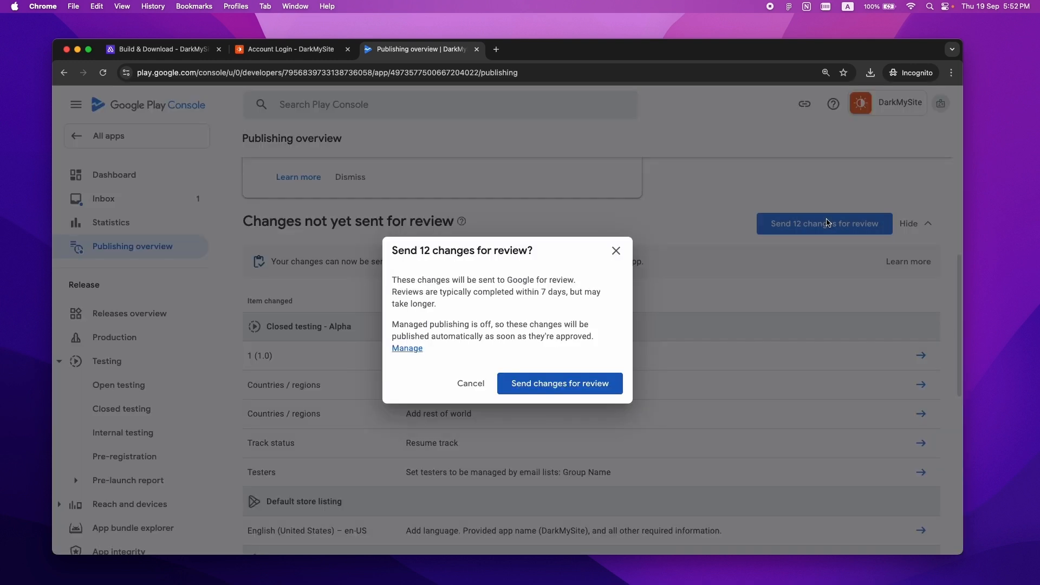
click(550, 389)
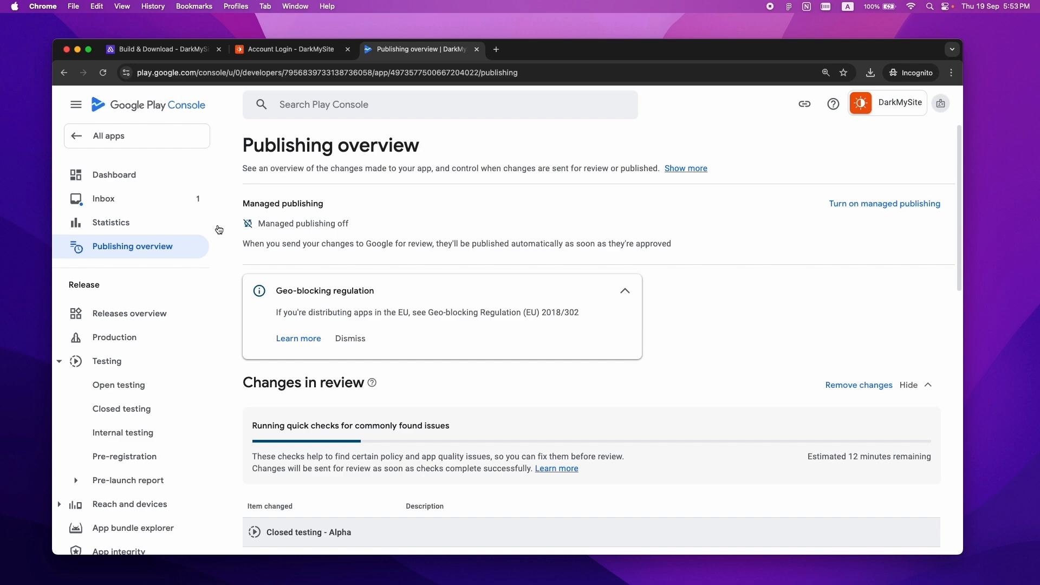
click(110, 137)
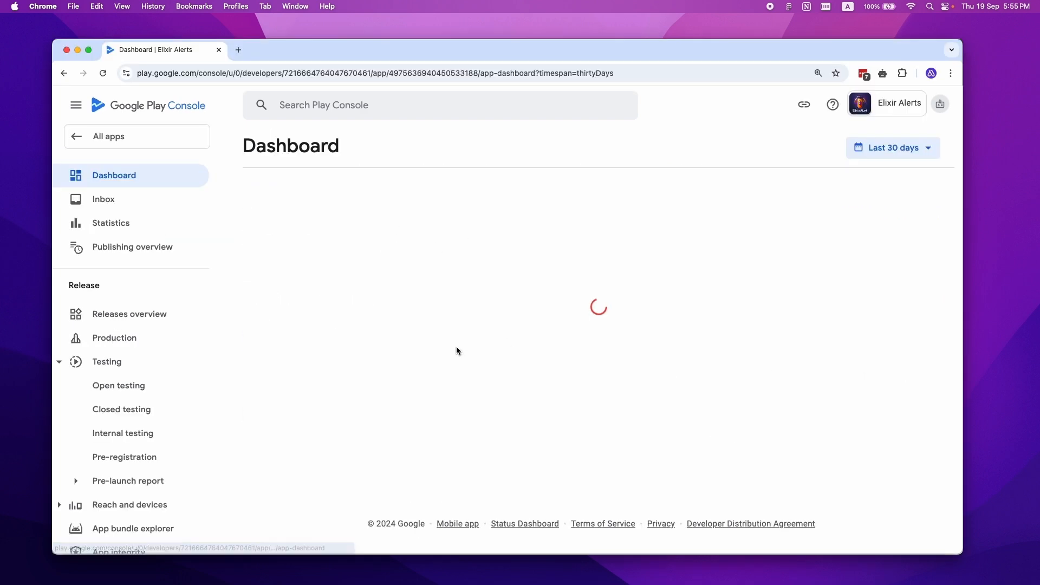
- Show the Testers settings of Elixir Alerts' Closed testing - Alpha track, down to the tester join links
click(119, 410)
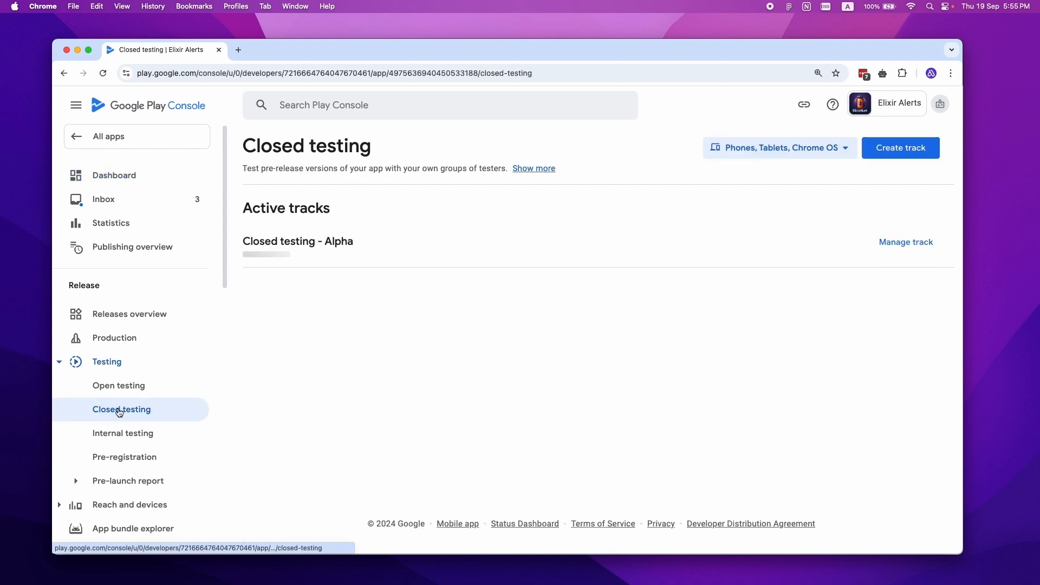
click(901, 242)
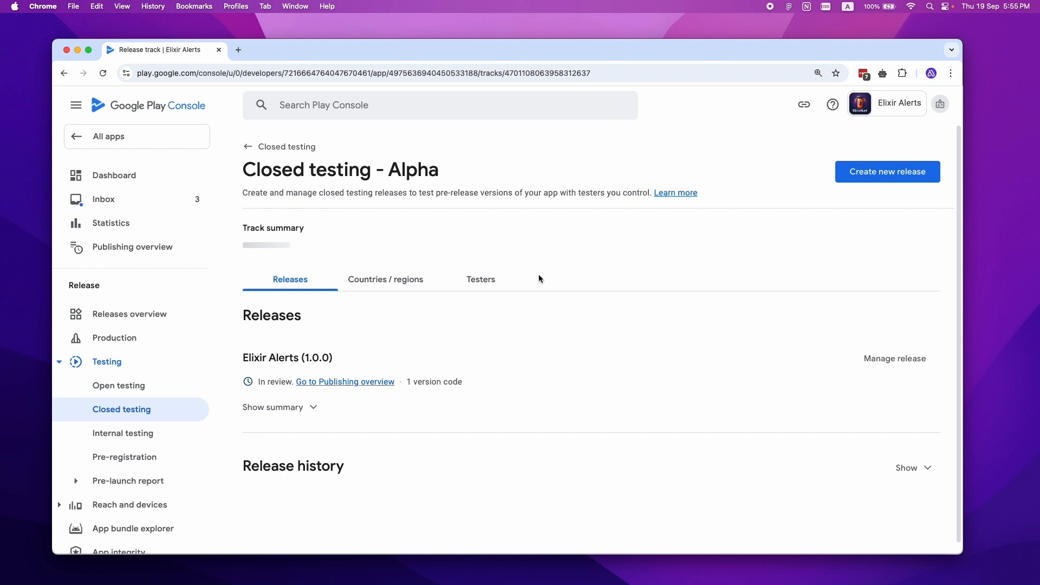
click(473, 288)
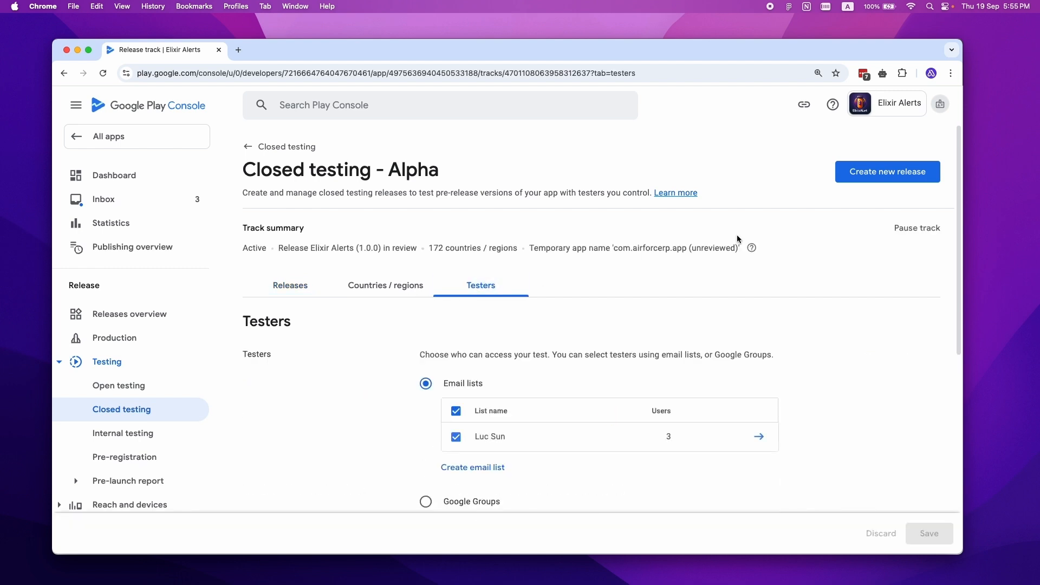
drag(964, 147, 970, 351)
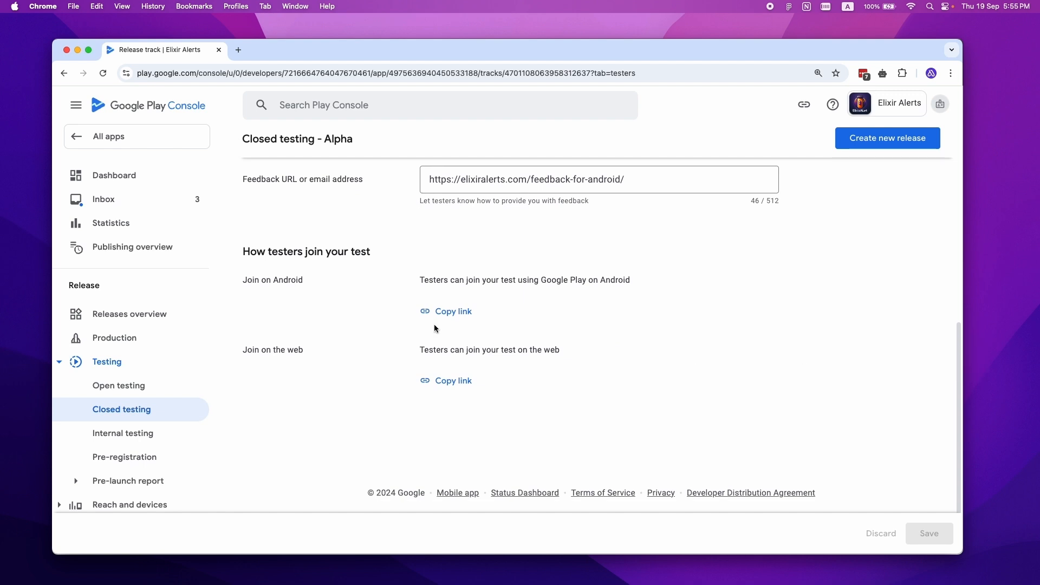